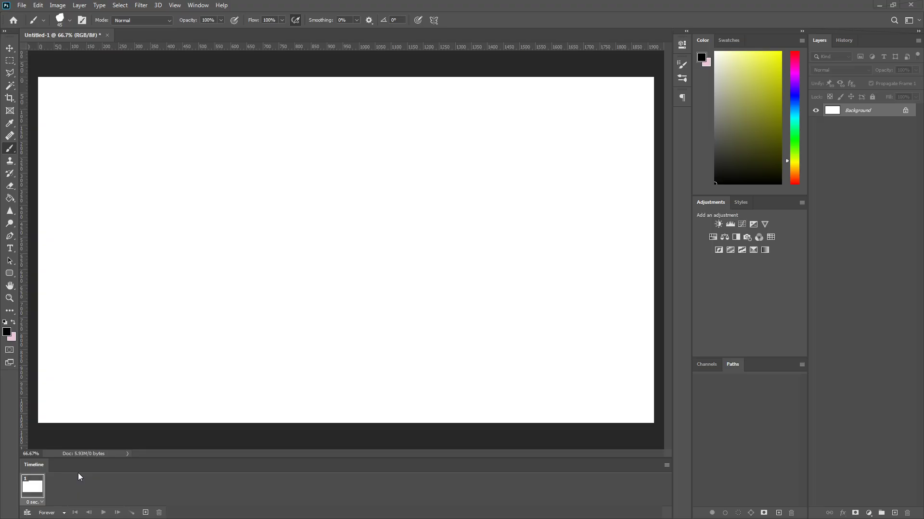
Replace the Background layer with a new layer filled entirely with white
click(894, 513)
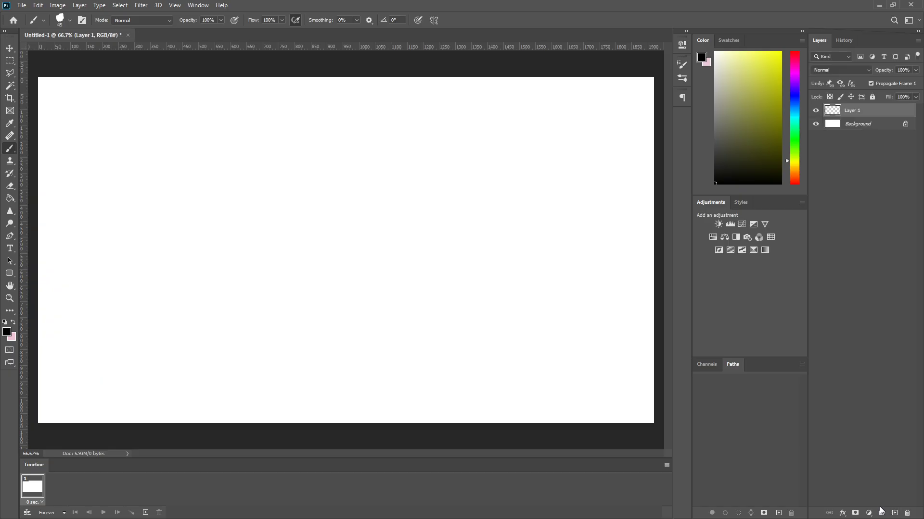
drag(856, 124, 907, 513)
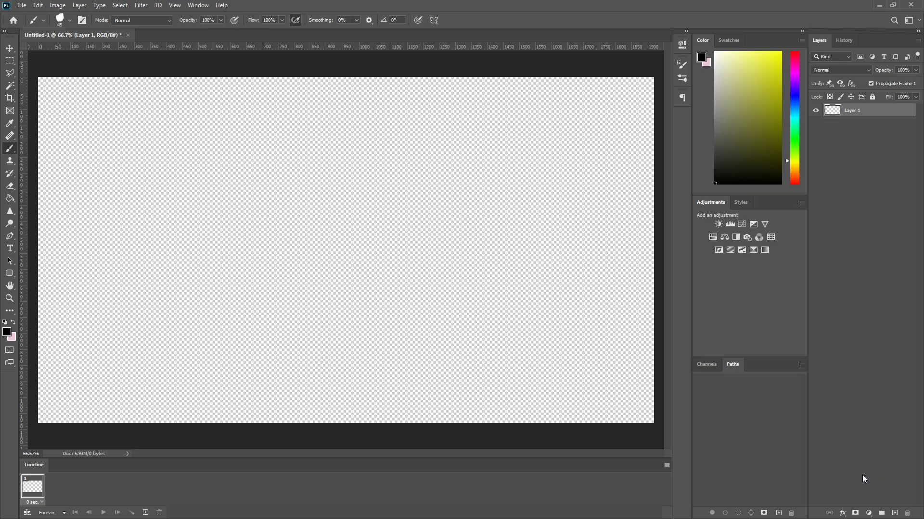
click(9, 198)
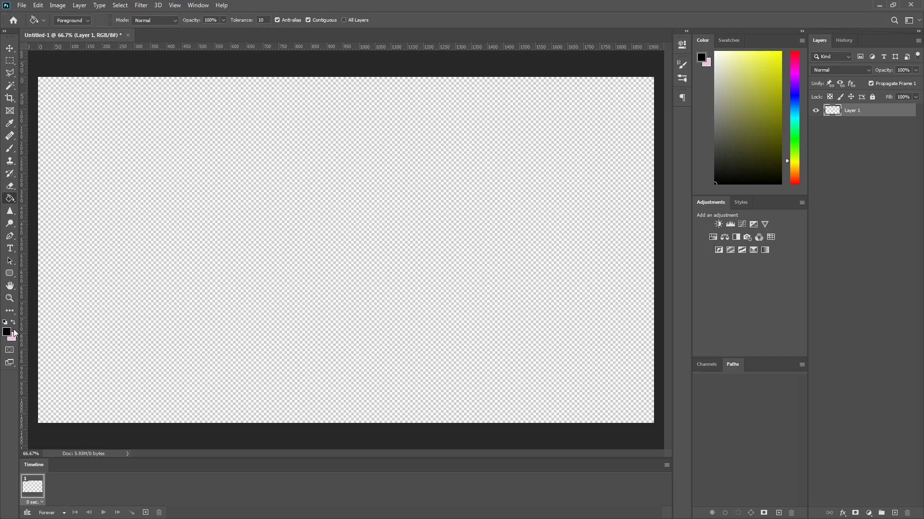
click(5, 323)
click(13, 323)
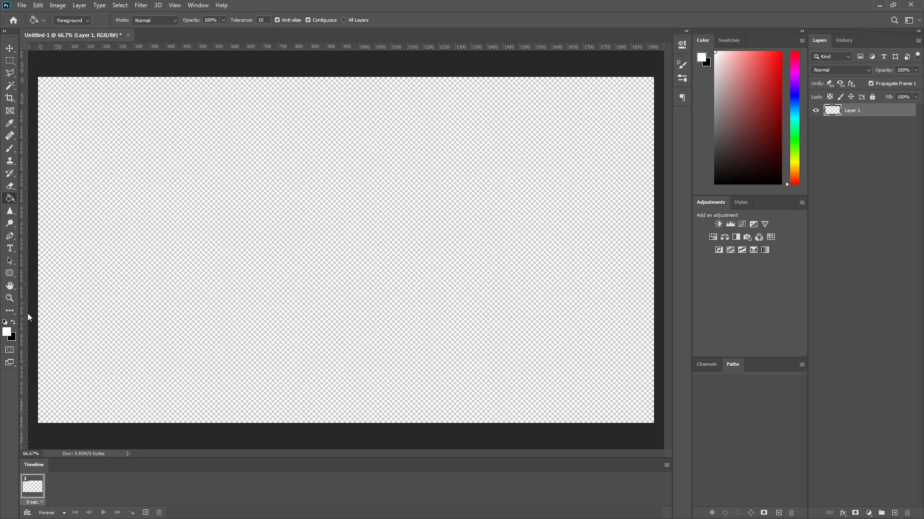
click(259, 321)
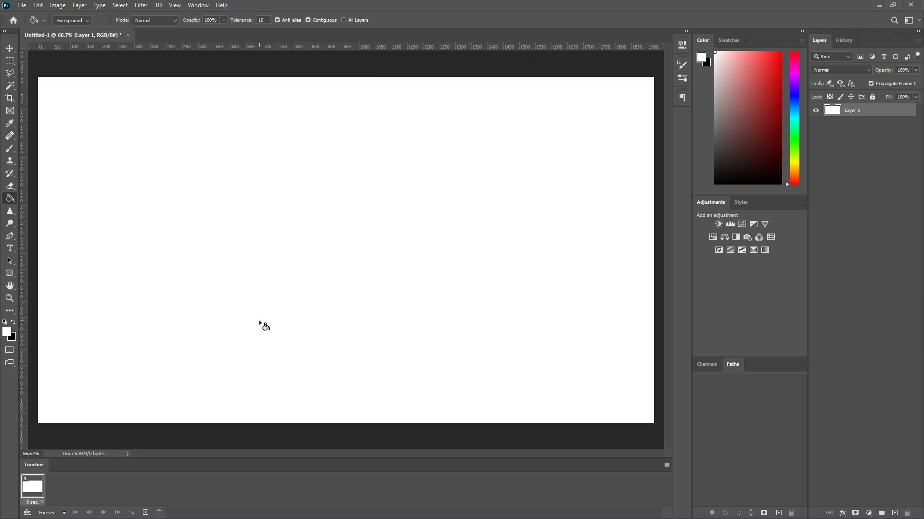
Add a new layer and brush a black square outline in the lower middle of the canvas
click(894, 514)
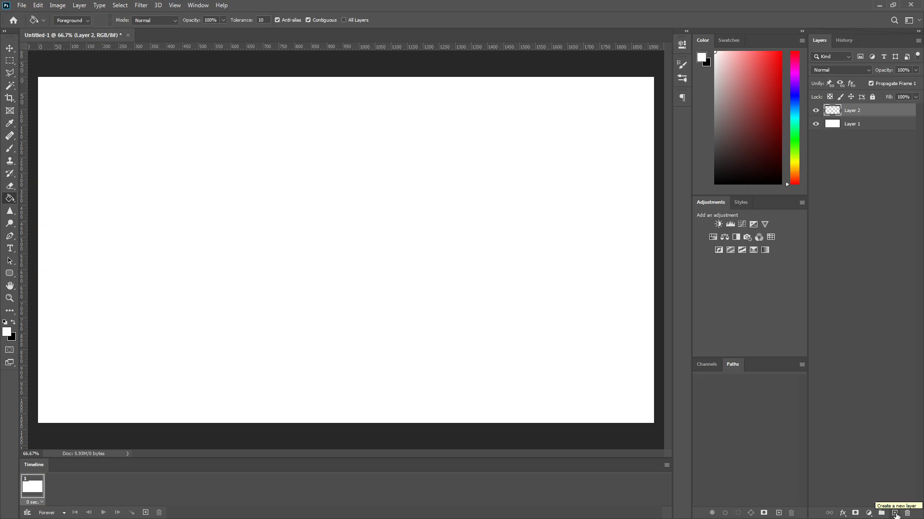
click(14, 152)
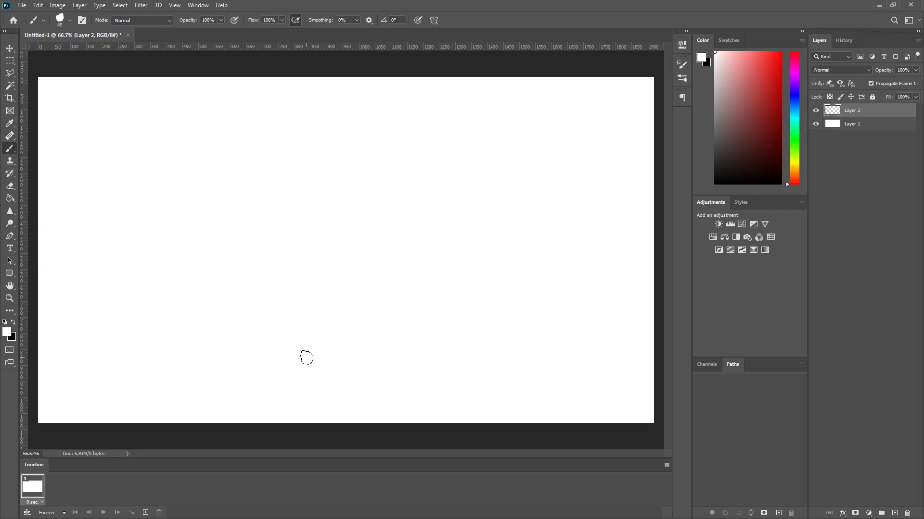
click(14, 324)
mouse_move(313, 284)
mouse_down()
mouse_move(313, 359)
mouse_move(394, 356)
mouse_up()
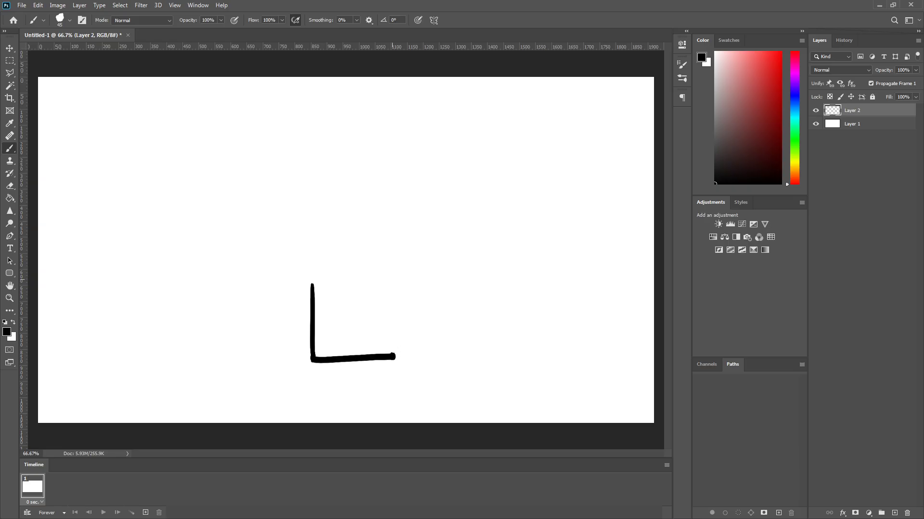
drag(392, 277, 391, 342)
drag(312, 282, 394, 273)
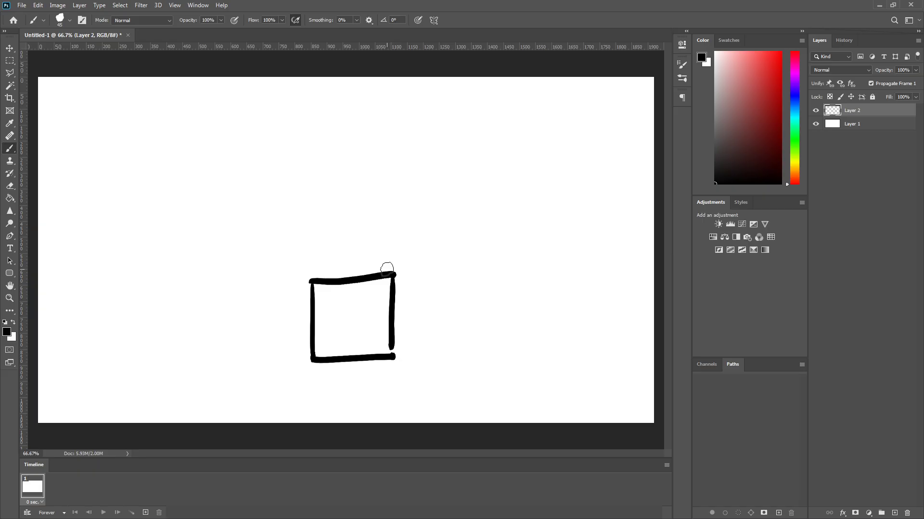
Add another layer and brush a slightly wider, shorter black rectangle over the square, sharing its base line
click(895, 514)
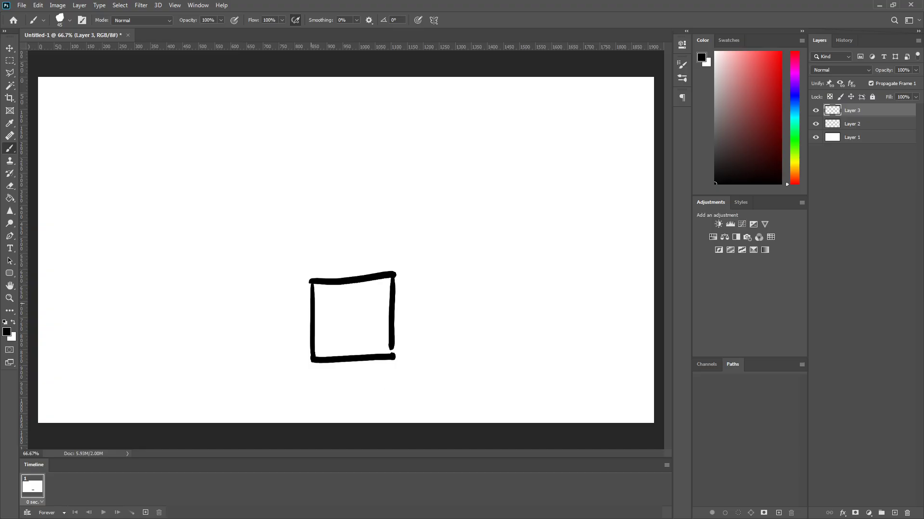
drag(299, 298, 410, 297)
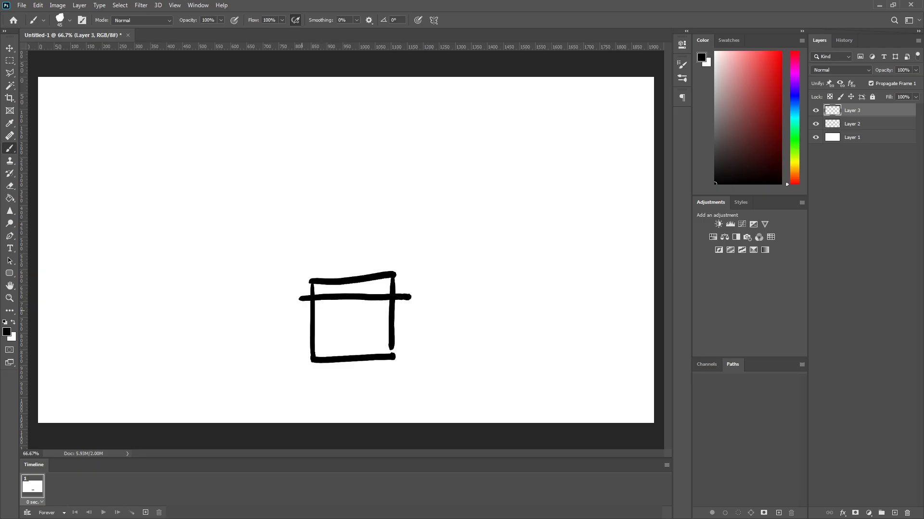
mouse_move(299, 299)
mouse_down()
mouse_move(298, 364)
mouse_move(416, 356)
mouse_up()
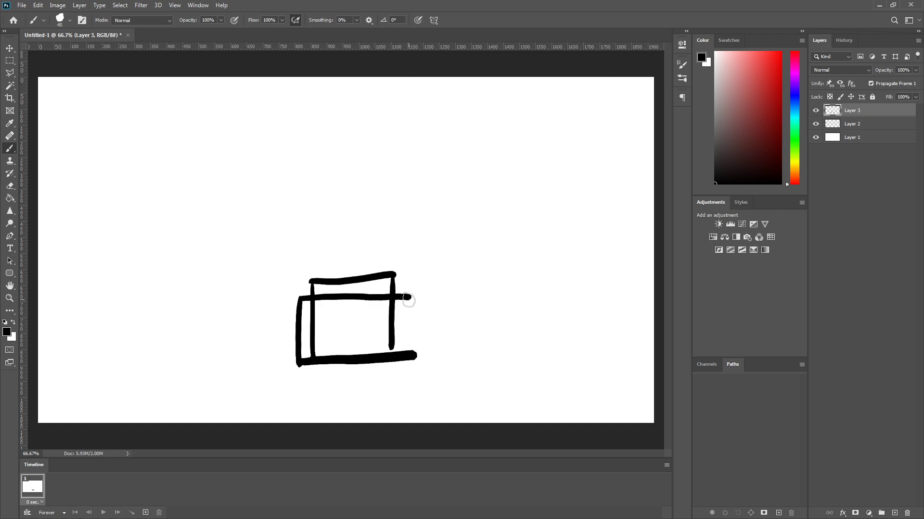
drag(408, 298, 409, 346)
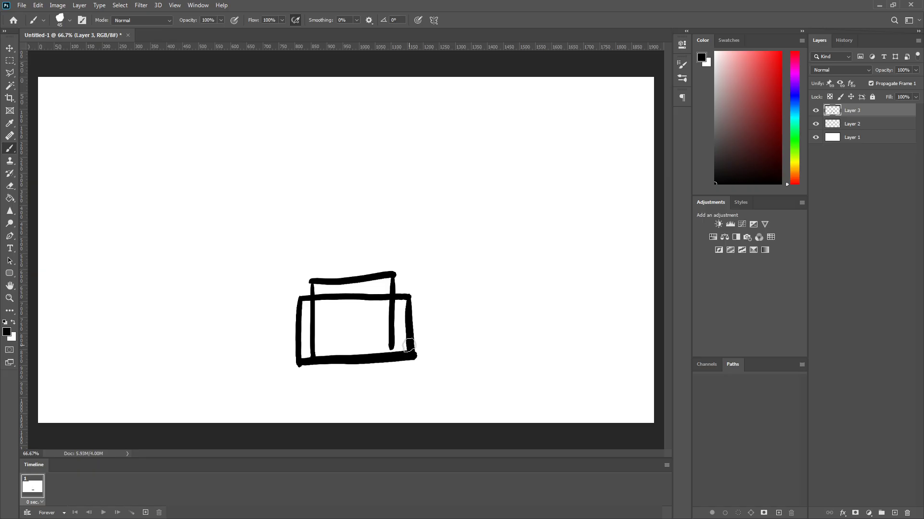
Add a fourth layer and brush an even wider, flatter black rectangle outline on the same base line
click(894, 513)
drag(288, 320, 423, 315)
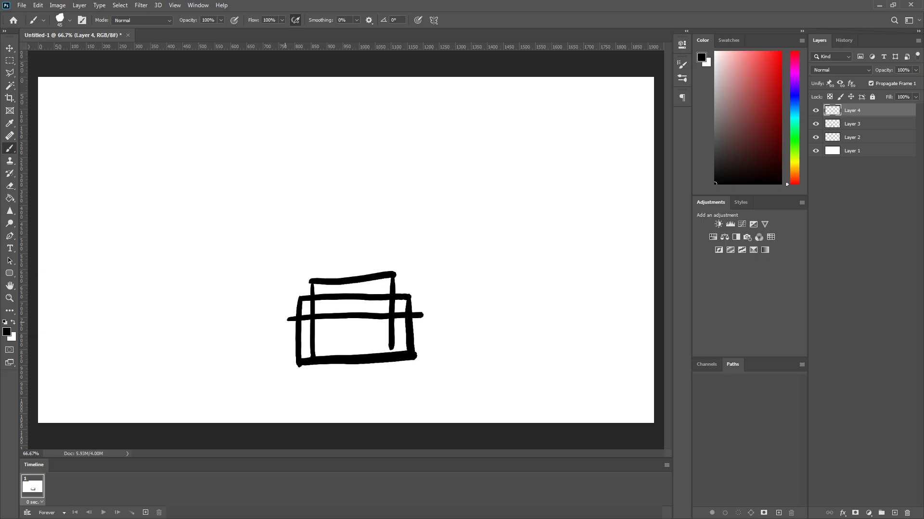
mouse_move(287, 318)
mouse_down()
mouse_move(286, 362)
mouse_move(420, 352)
mouse_up()
drag(421, 314, 420, 358)
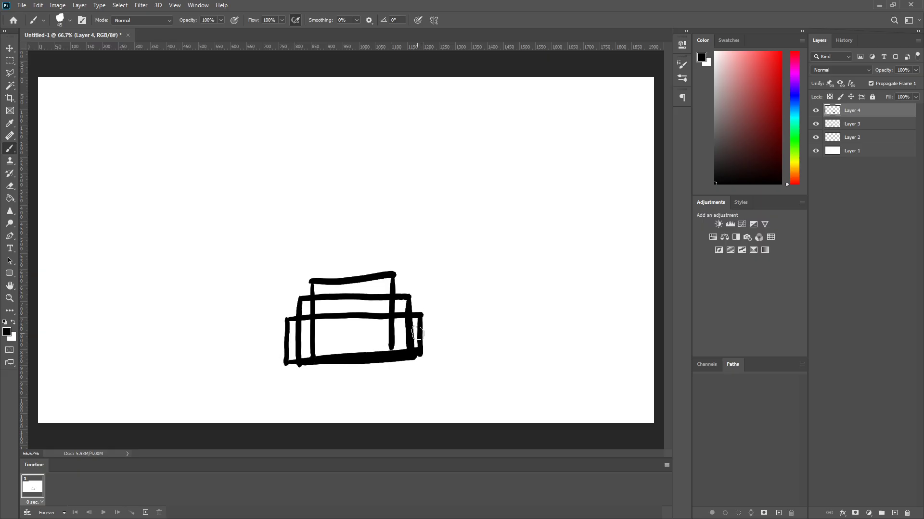
click(383, 315)
mouse_move(815, 124)
mouse_down()
mouse_move(815, 137)
mouse_move(815, 124)
mouse_up()
Add a fifth layer and brush the widest, flattest black rectangle outline on the same base line
click(894, 512)
mouse_move(273, 332)
mouse_down()
mouse_move(432, 328)
mouse_move(436, 356)
mouse_up()
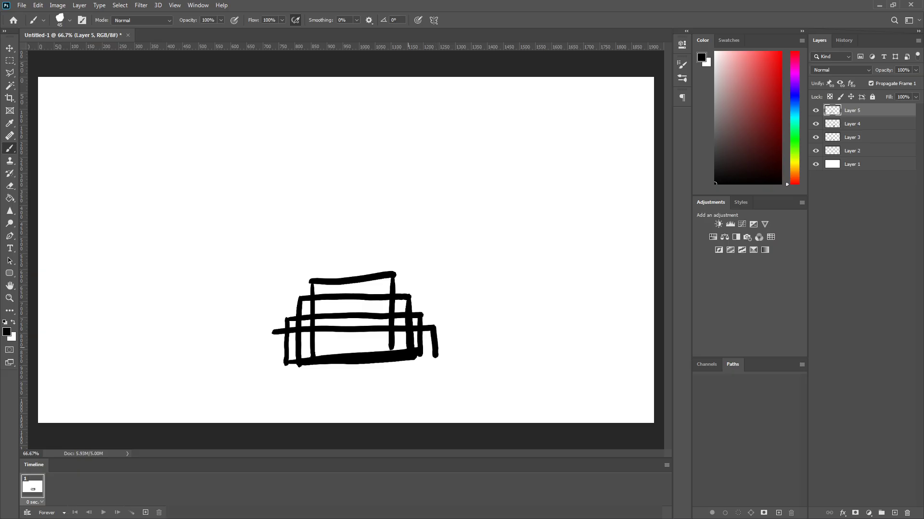
mouse_move(272, 332)
mouse_down()
mouse_move(273, 365)
mouse_move(437, 357)
mouse_up()
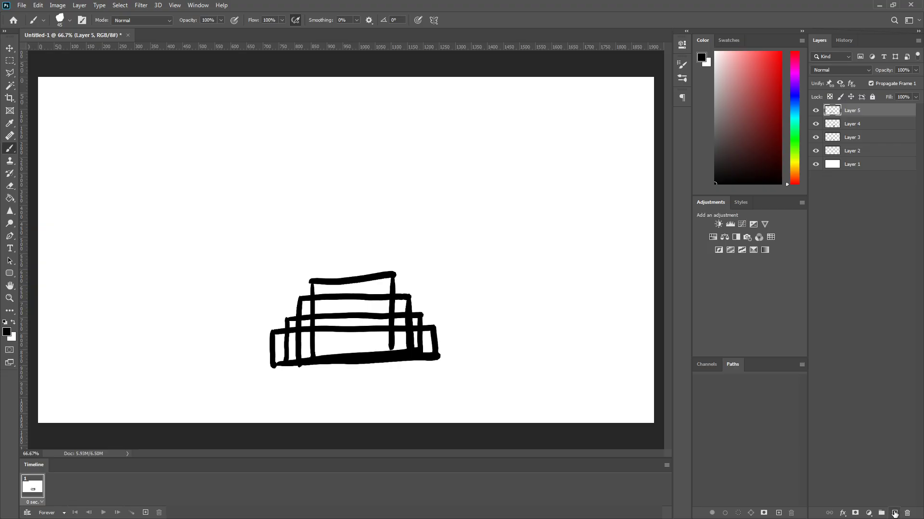
Duplicate Layer 4 and move the copy to the top of the layer stack, above Layer 5
click(894, 512)
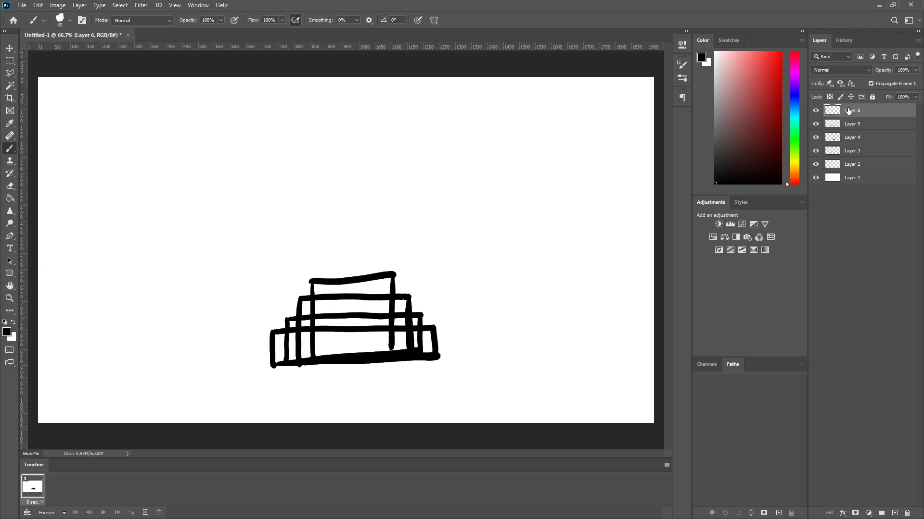
drag(851, 111, 907, 513)
drag(852, 125, 894, 512)
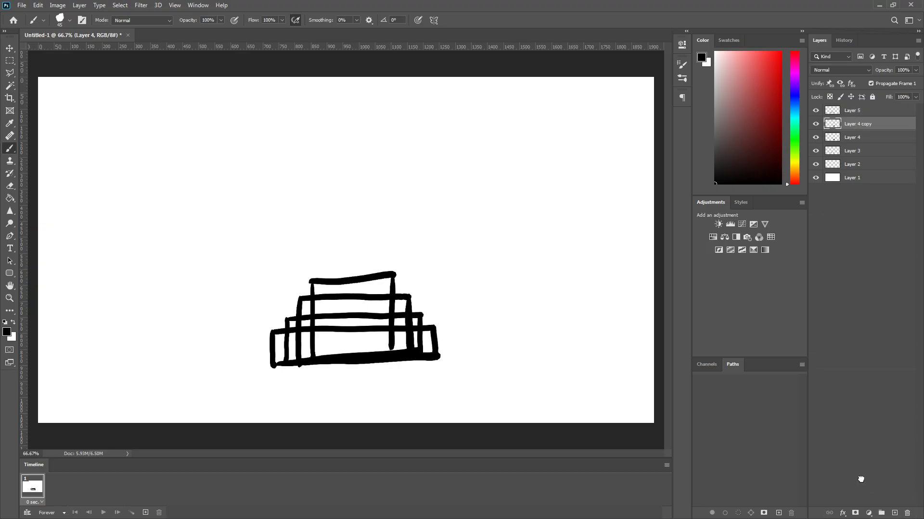
drag(859, 125, 862, 112)
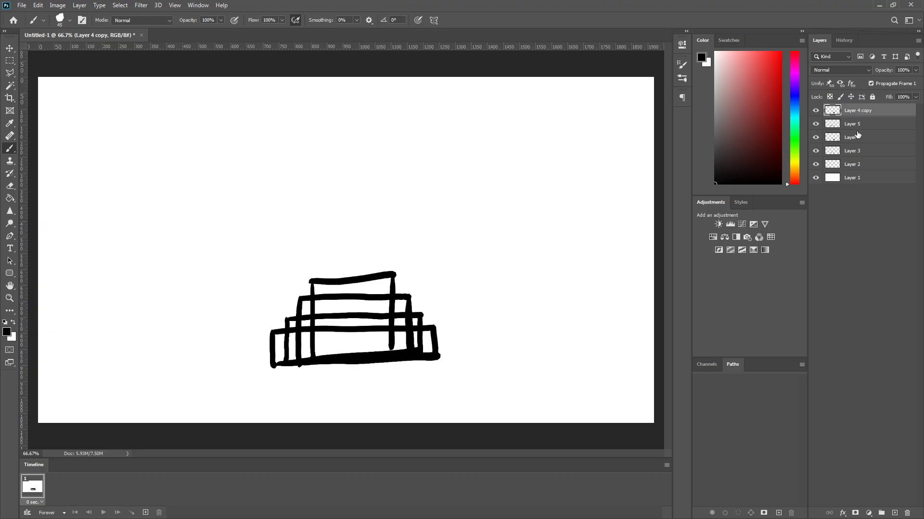
Duplicate Layer 3 and move the copy above Layer 4 copy at the top of the stack
click(859, 155)
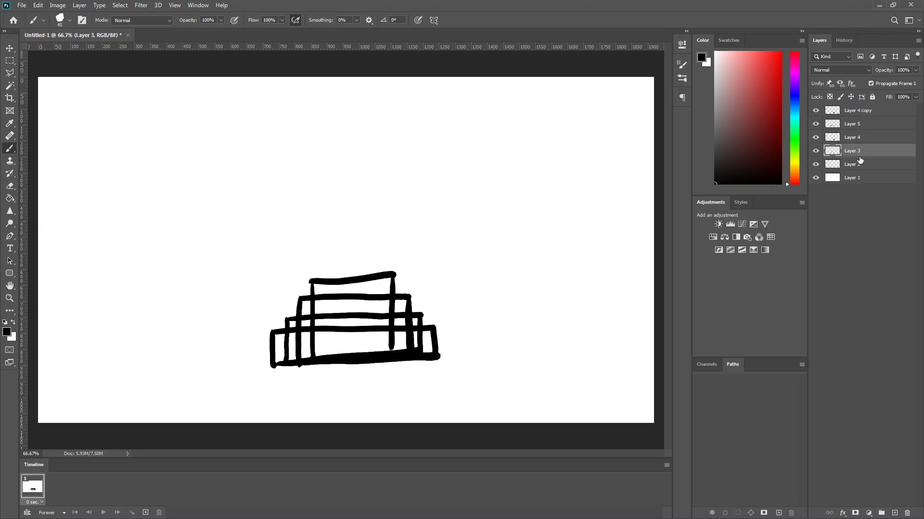
drag(860, 160, 880, 433)
drag(891, 502, 894, 513)
drag(862, 151, 867, 106)
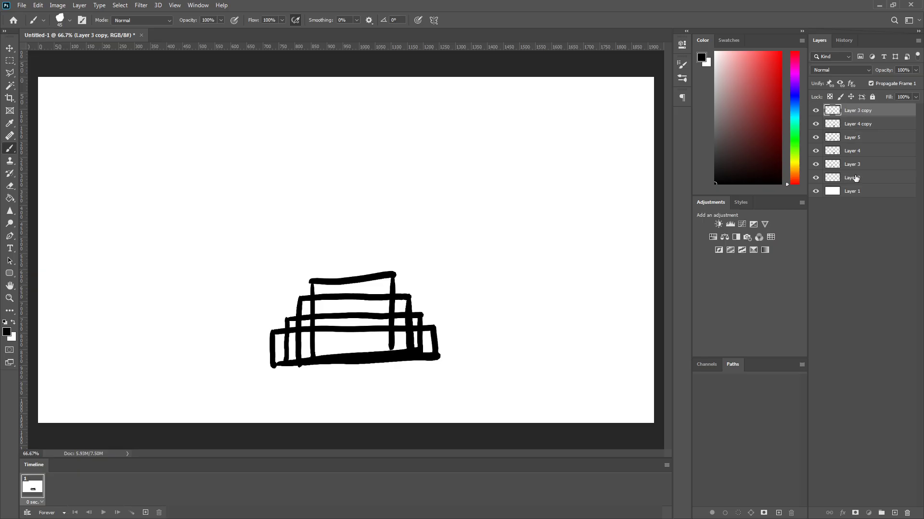
Duplicate Layer 2, place the copy at the top of the stack, and hide every layer except Layer 1
click(852, 178)
drag(855, 182, 894, 512)
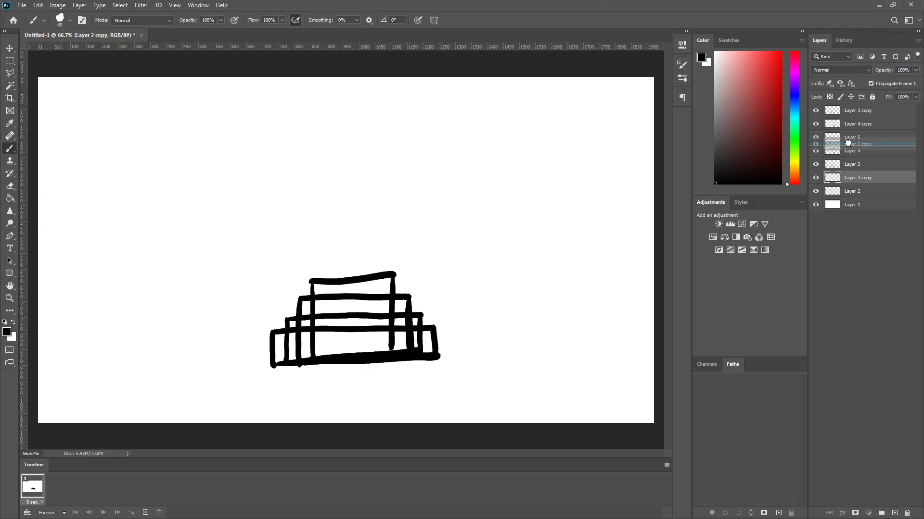
mouse_move(856, 177)
mouse_down()
mouse_move(857, 109)
mouse_move(815, 115)
mouse_move(815, 192)
mouse_move(804, 194)
mouse_up()
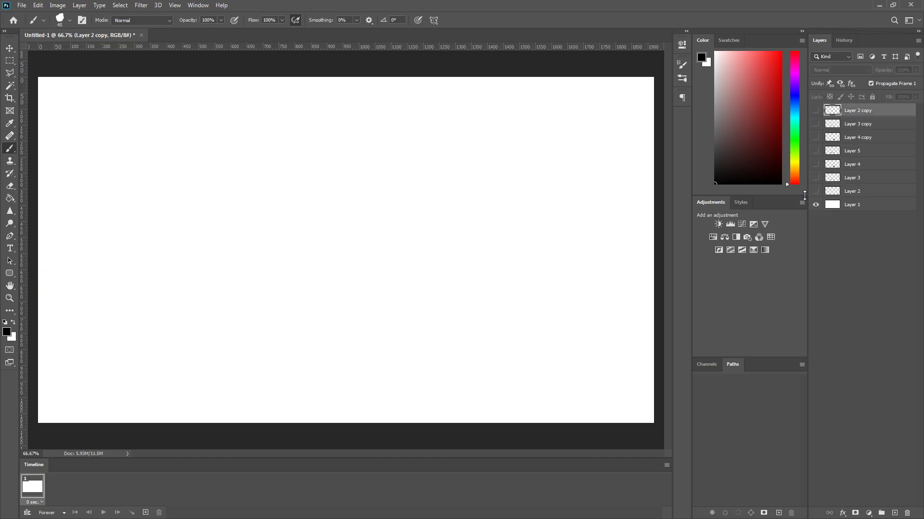
Preview the squash sequence by showing and hiding each drawing layer one at a time, from Layer 2 up to Layer 2 copy
click(816, 192)
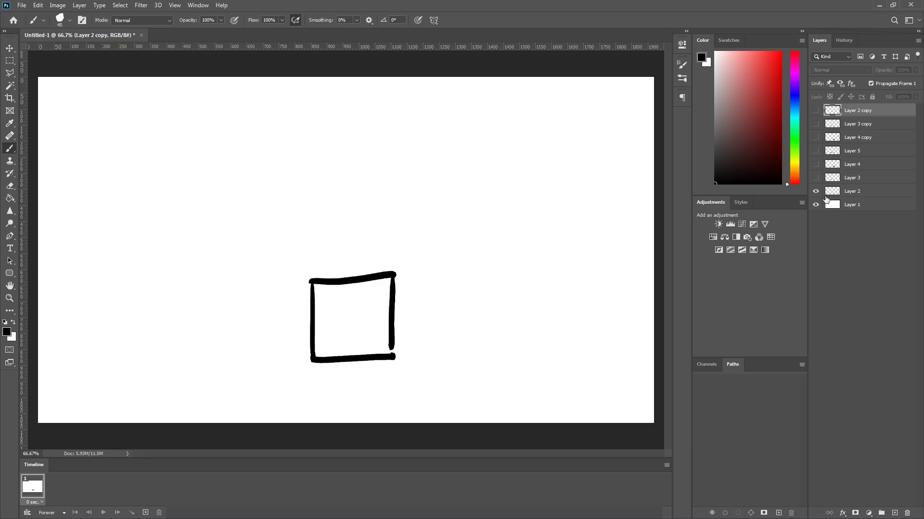
click(816, 191)
click(816, 177)
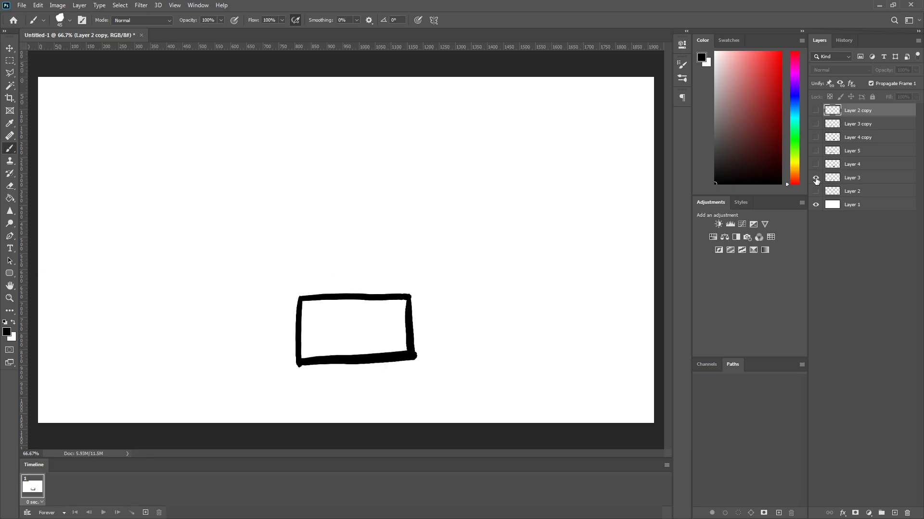
click(816, 178)
click(817, 165)
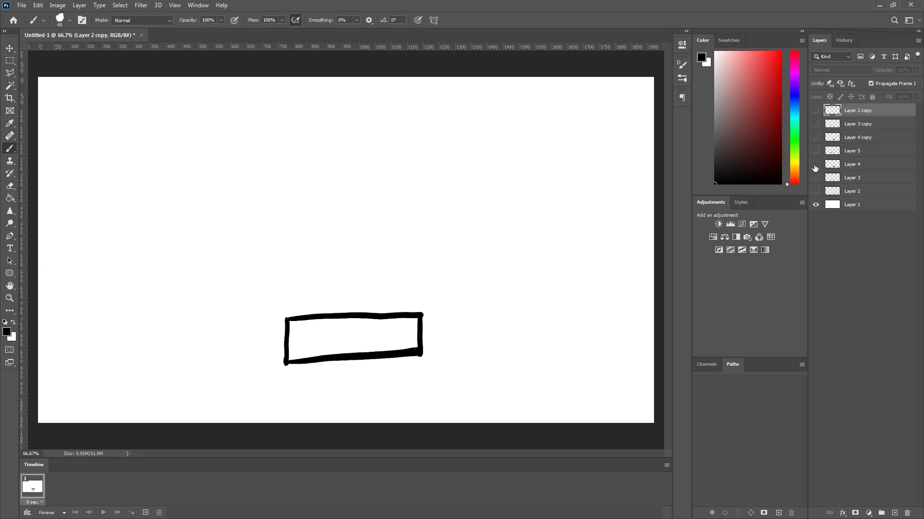
click(816, 165)
click(816, 152)
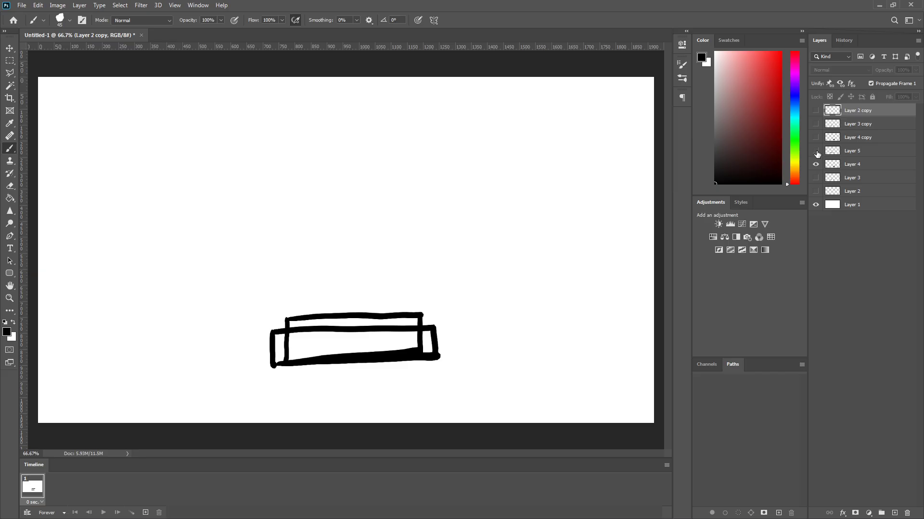
click(816, 152)
click(815, 165)
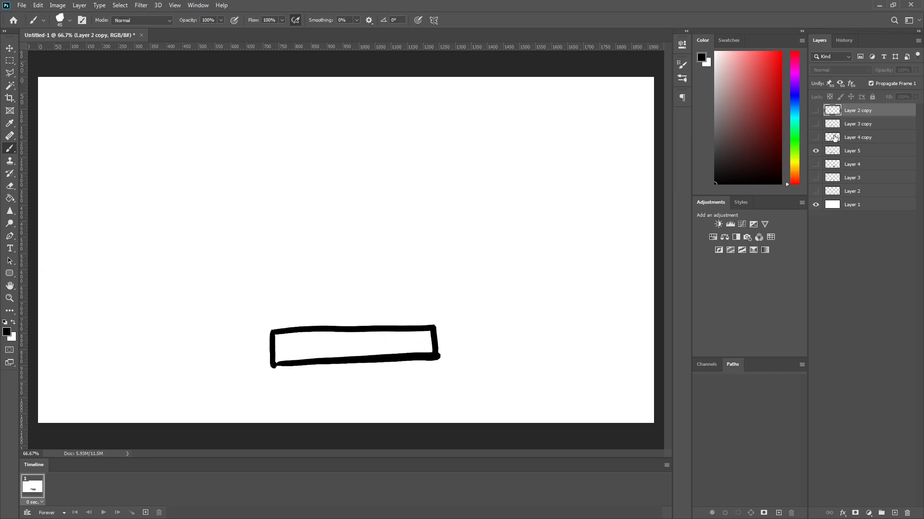
click(816, 152)
click(816, 139)
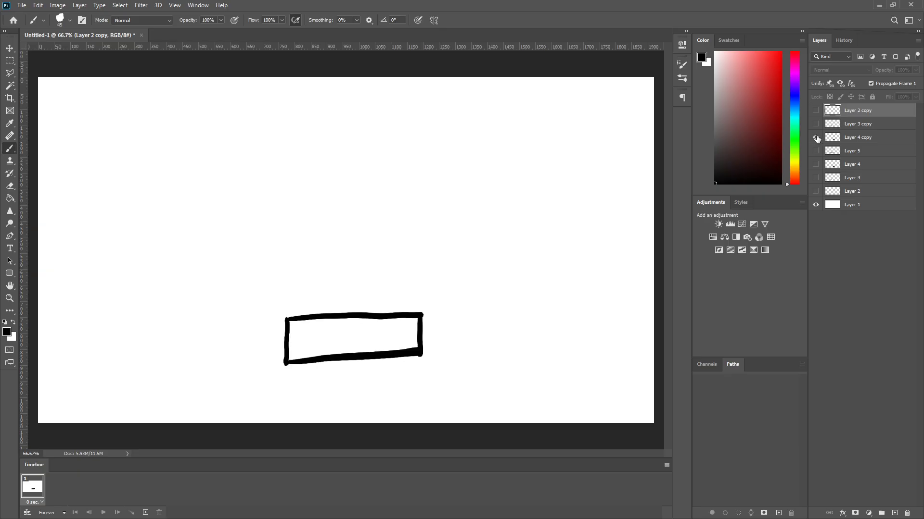
click(816, 138)
click(816, 124)
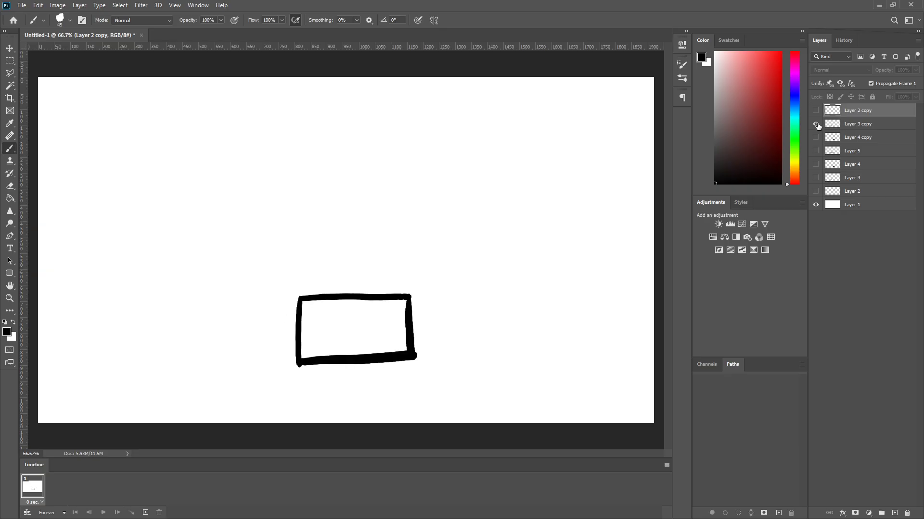
click(817, 125)
click(815, 110)
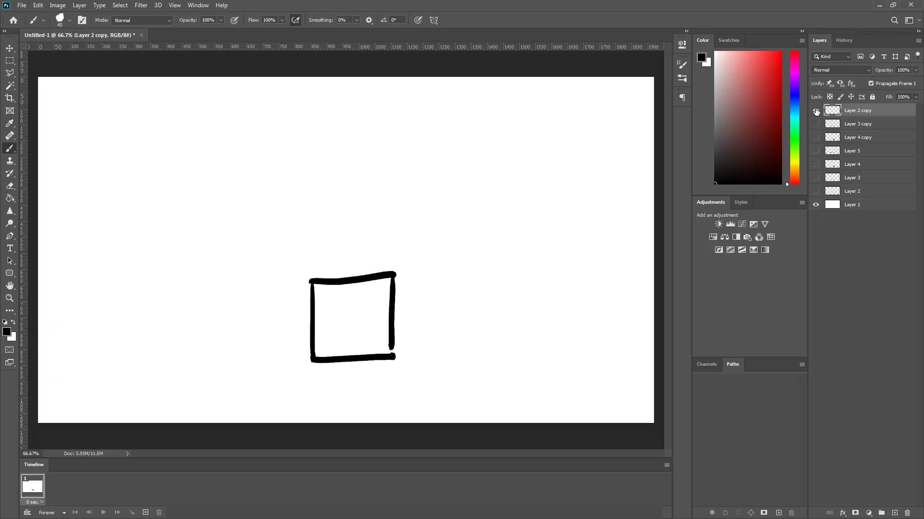
click(816, 111)
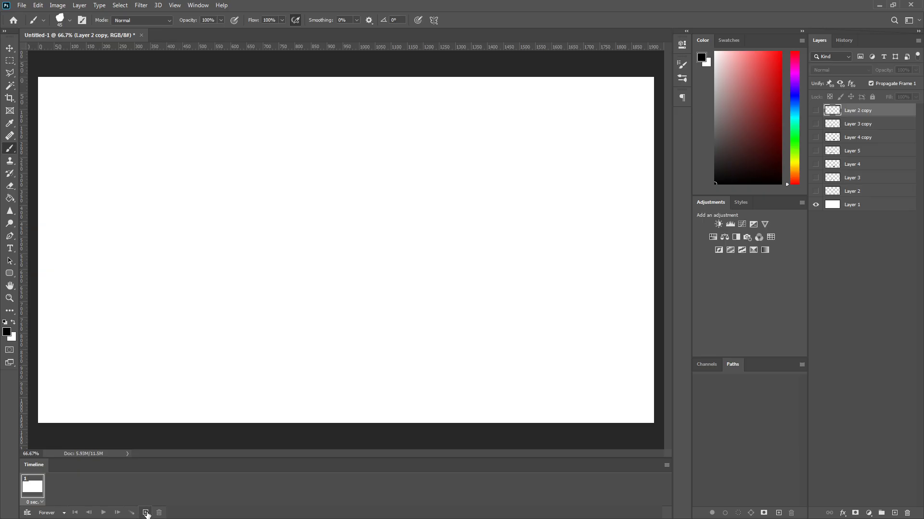
Add a second timeline frame and make Layer 2 visible in frame 1
click(145, 514)
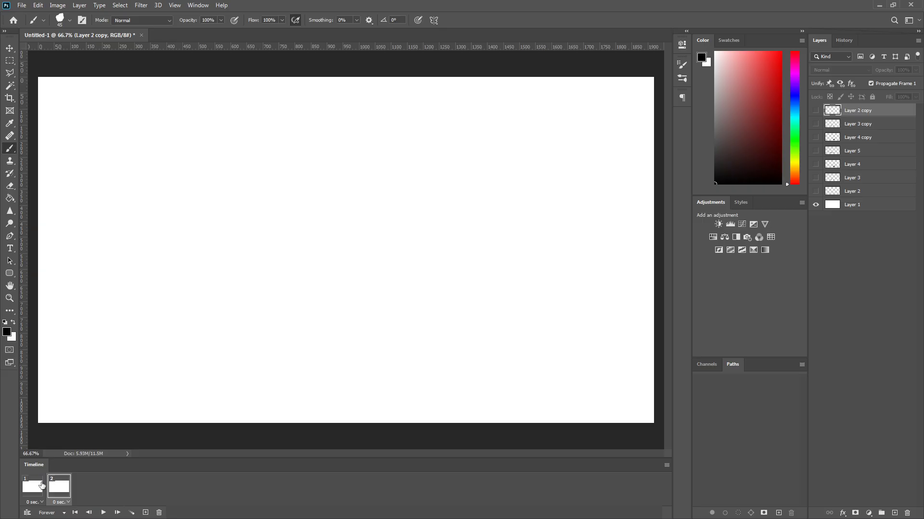
click(42, 485)
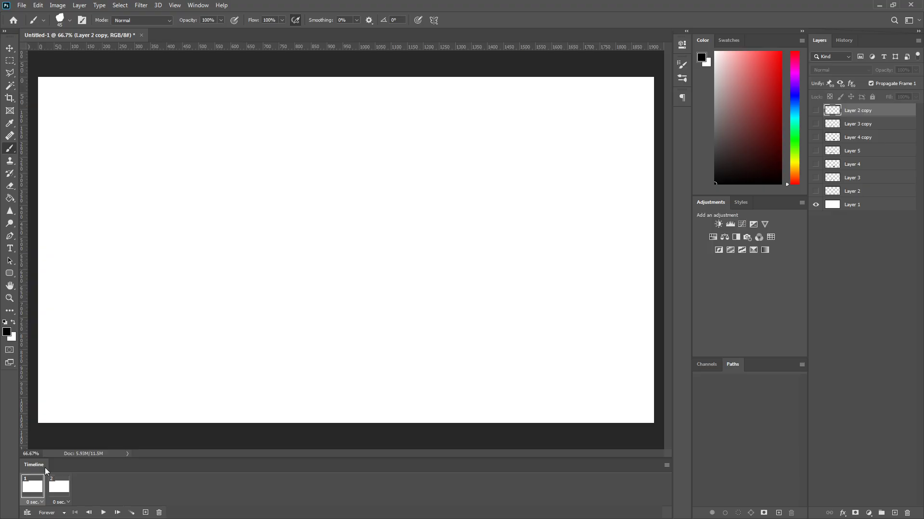
click(815, 191)
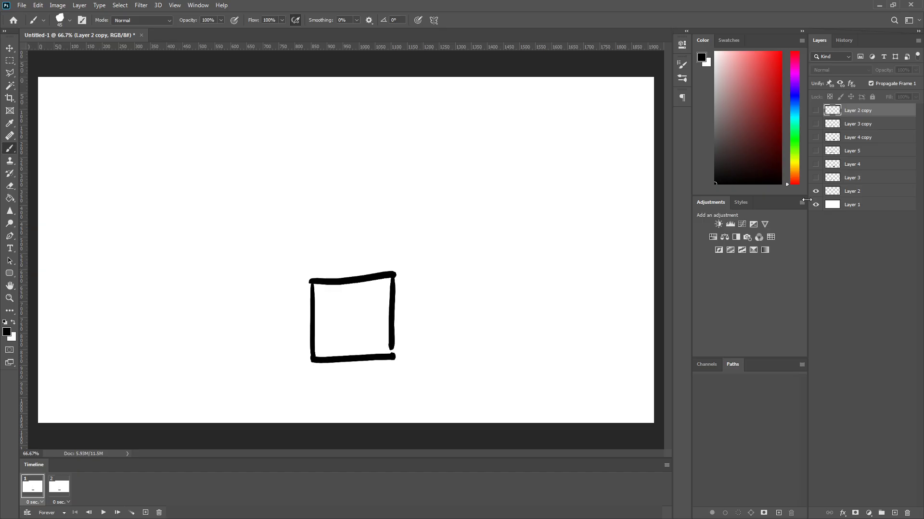
Make frame 2 show Layer 3 instead of Layer 2, and compare it with frame 1
click(58, 483)
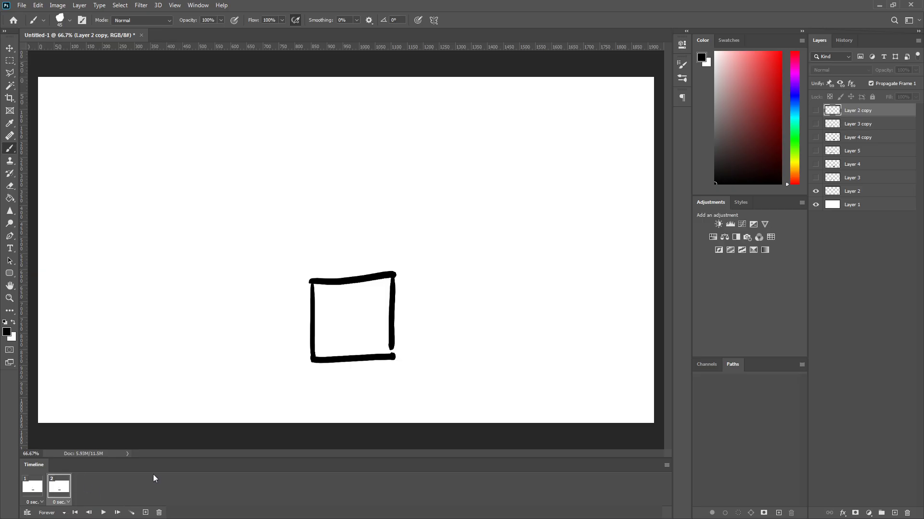
click(815, 191)
click(816, 178)
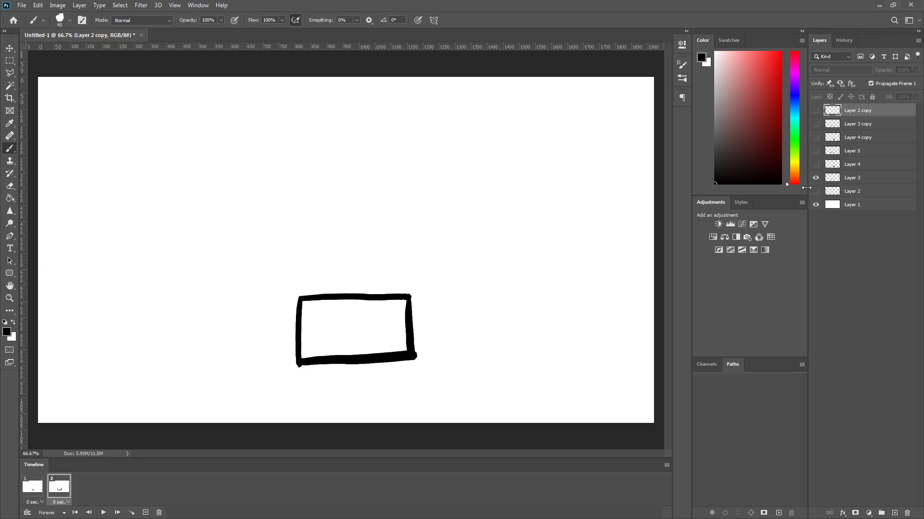
click(33, 488)
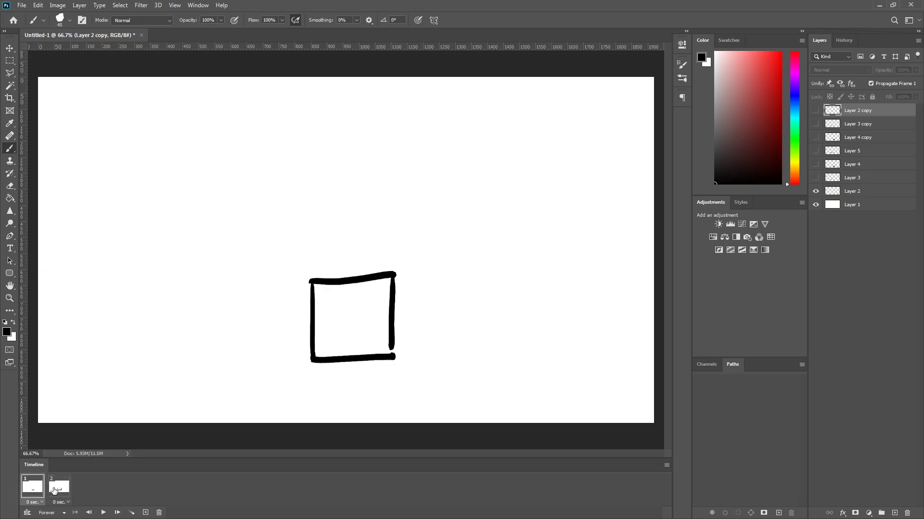
click(57, 488)
click(38, 485)
click(60, 485)
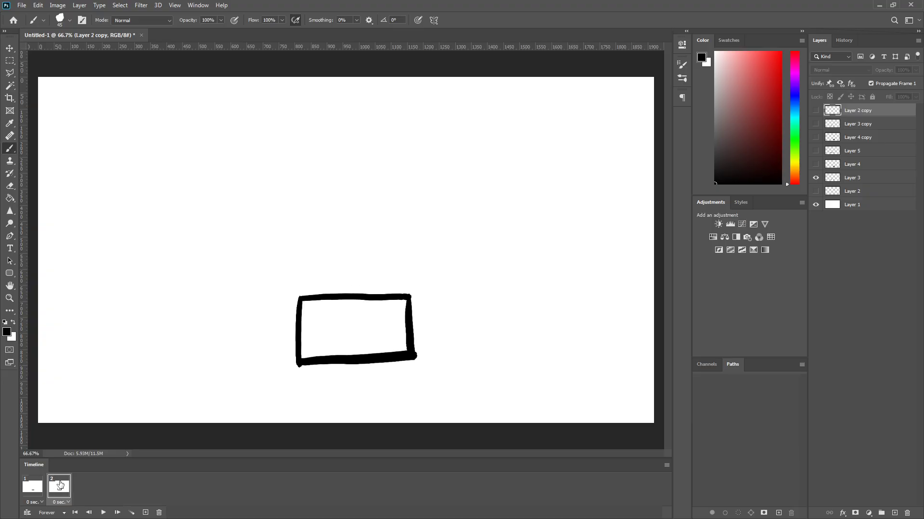
Add frame 3 with only Layer 4 visible over Layer 1, and frame 4 with only Layer 5 over Layer 1
click(145, 512)
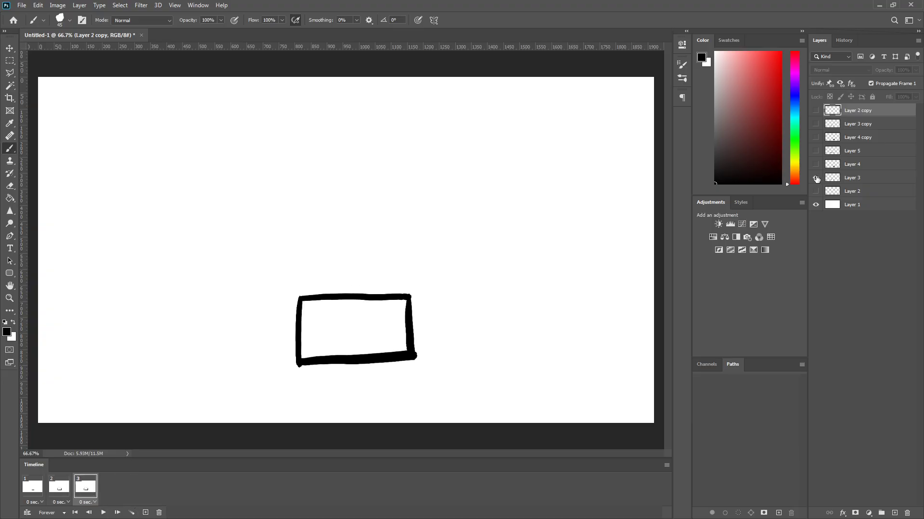
click(815, 177)
click(816, 164)
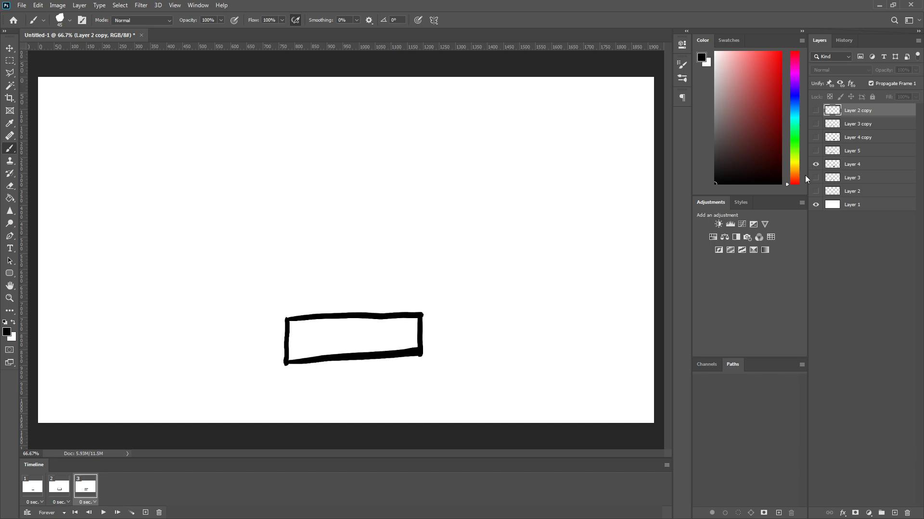
click(146, 513)
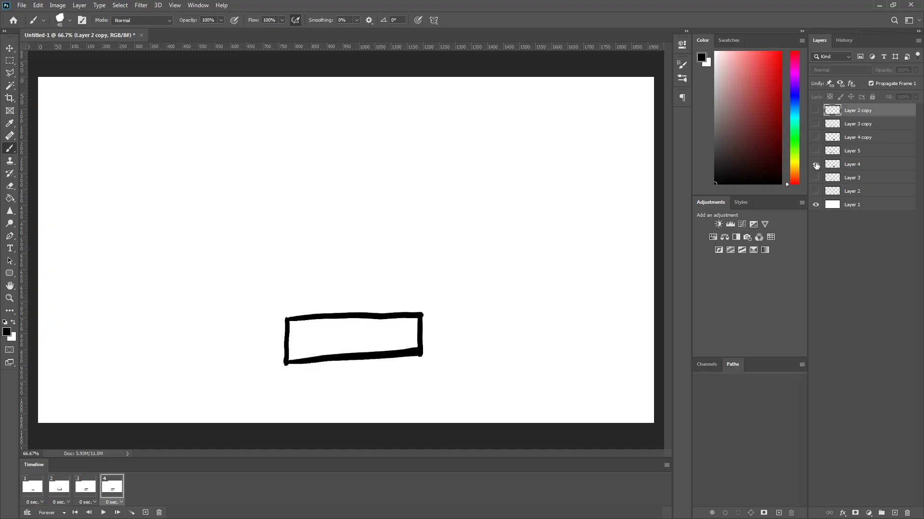
click(816, 164)
click(815, 151)
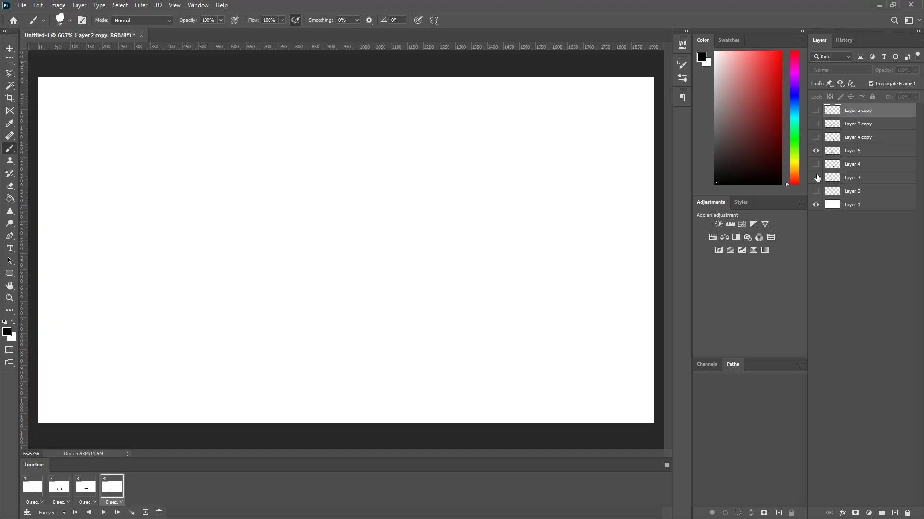
Step through frames 1 to 4 twice to check the squash sequence
click(40, 491)
click(61, 491)
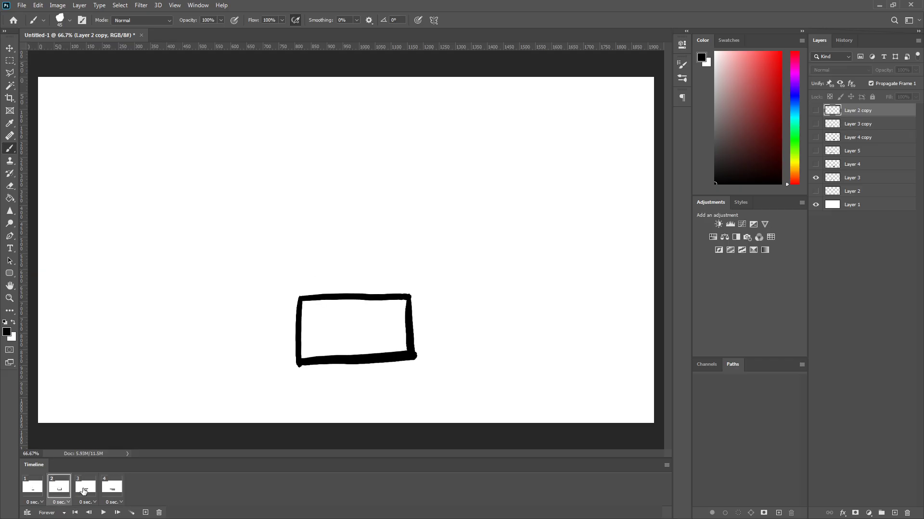
click(85, 491)
click(109, 491)
click(39, 490)
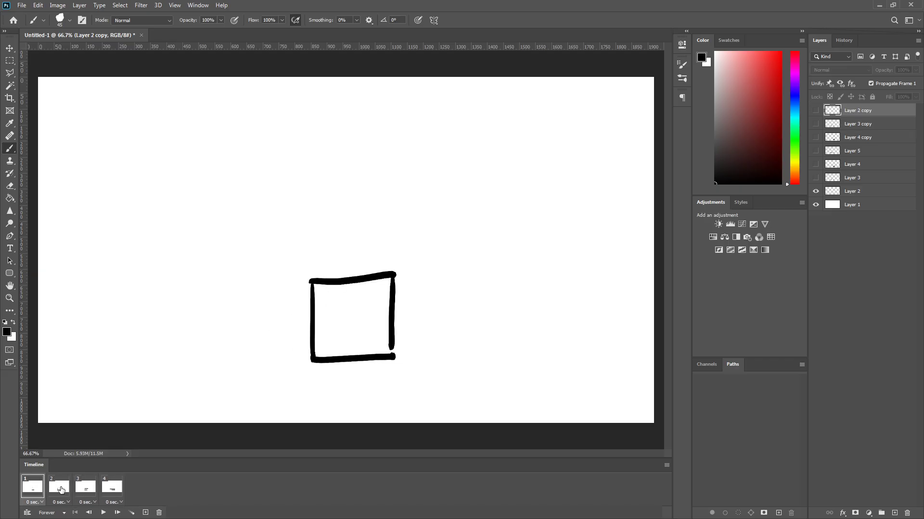
click(61, 490)
click(84, 491)
click(111, 490)
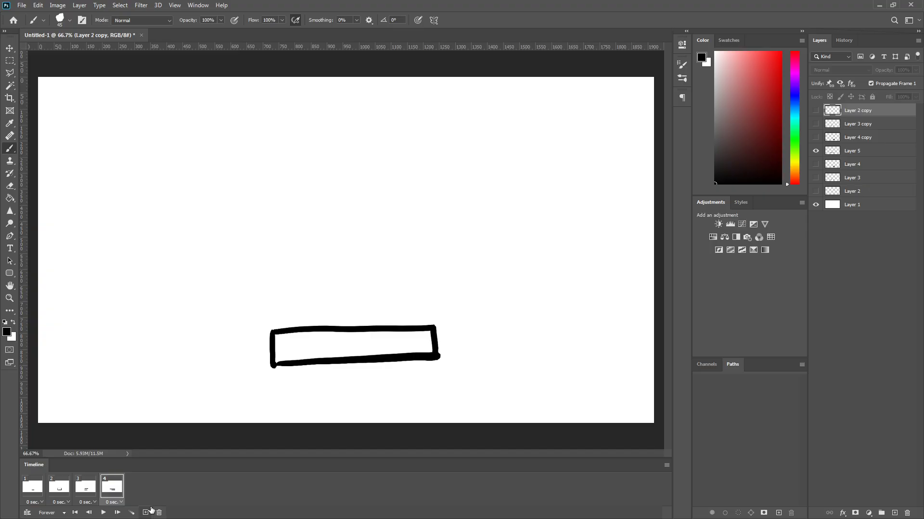
Add frame 5 with Layer 4 copy over Layer 1, and frame 6 with Layer 3 copy over Layer 1
click(145, 513)
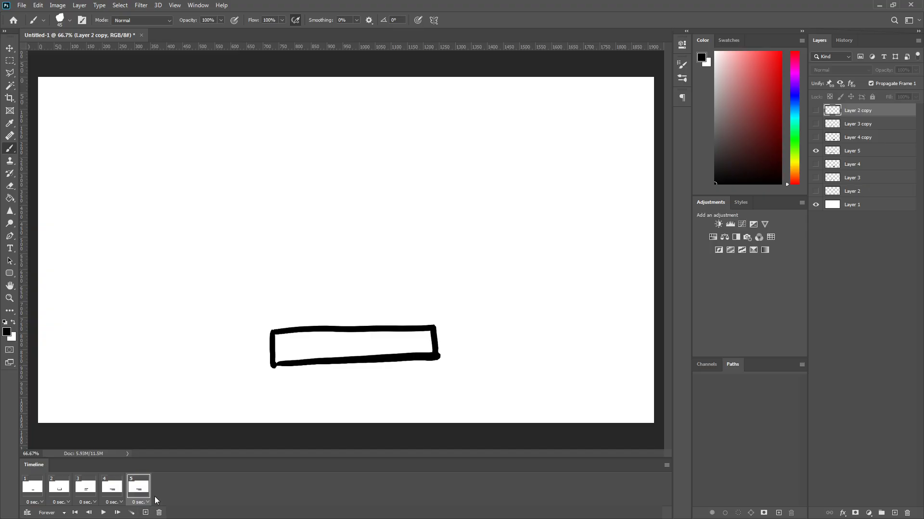
click(815, 150)
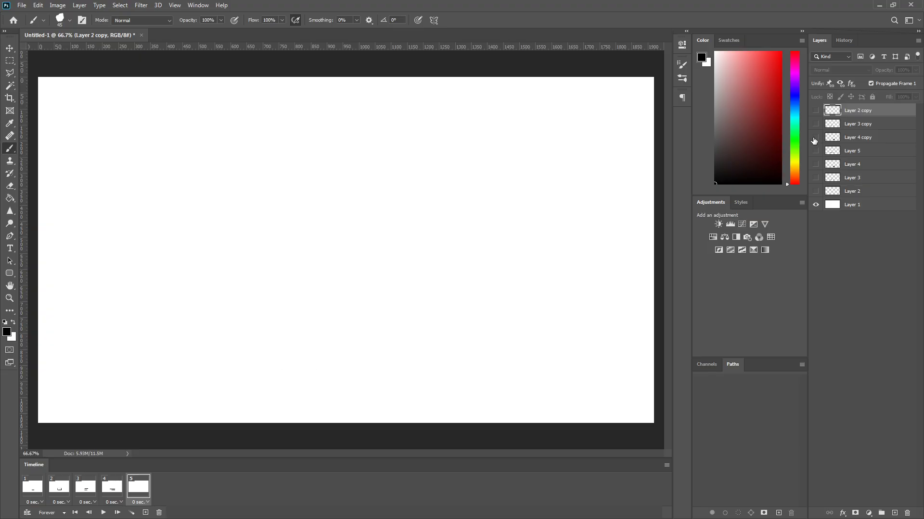
click(815, 137)
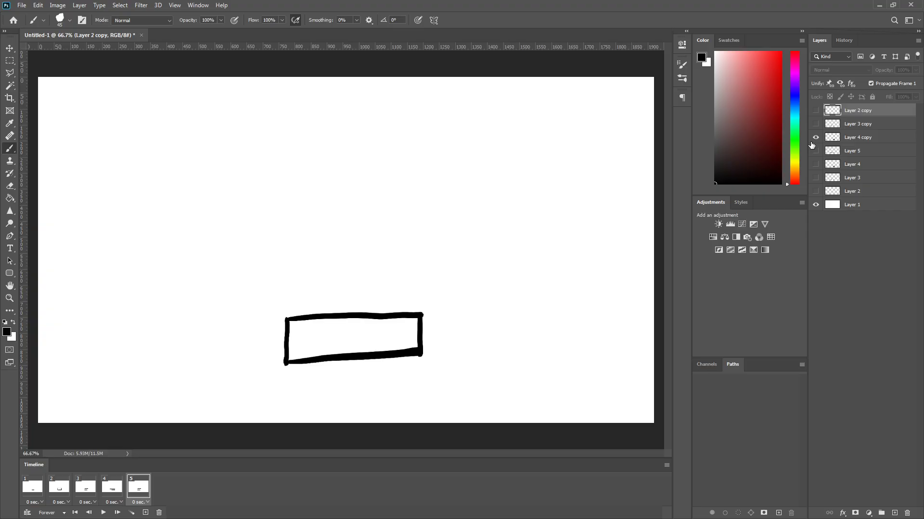
click(145, 514)
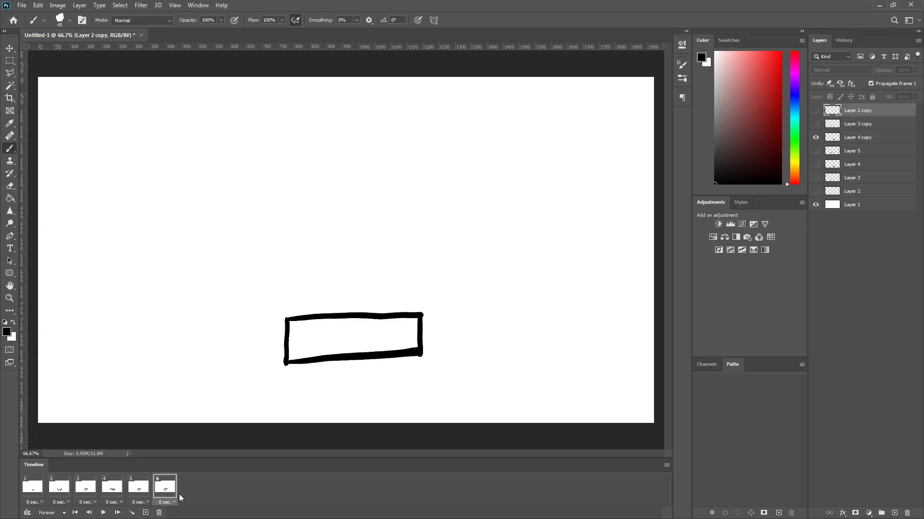
click(815, 138)
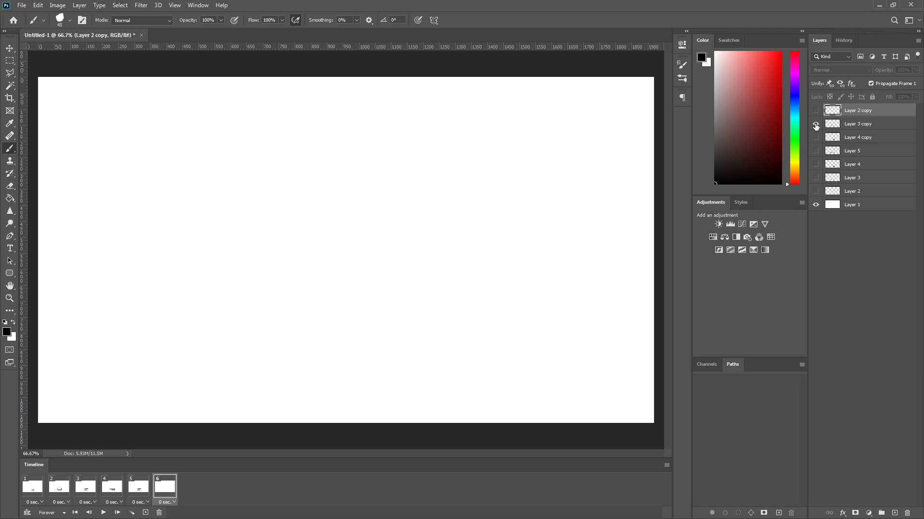
click(815, 124)
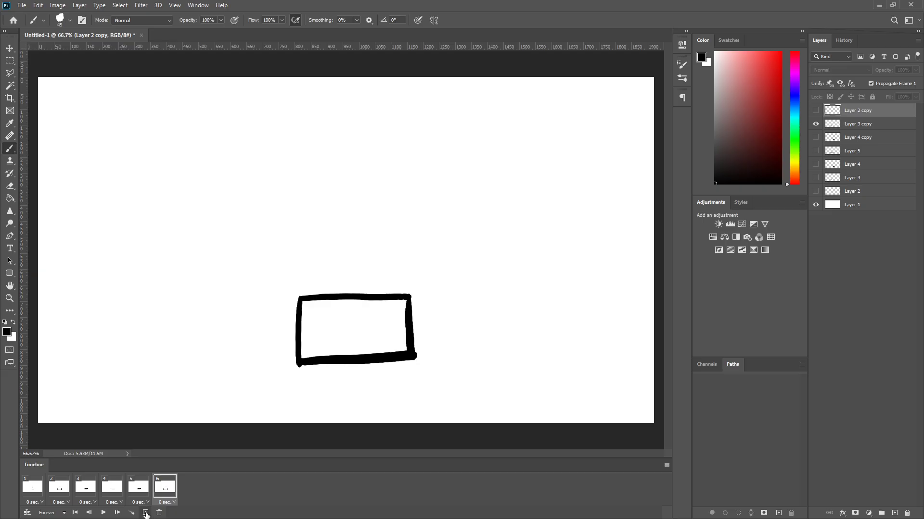
Add frame 7 with Layer 3 copy hidden and Layer 2 copy visible over Layer 1
click(145, 514)
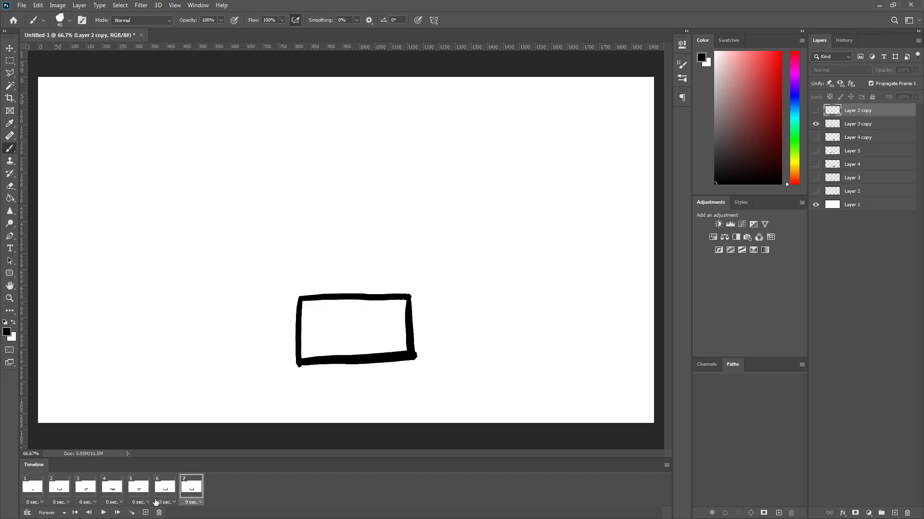
click(815, 125)
click(815, 111)
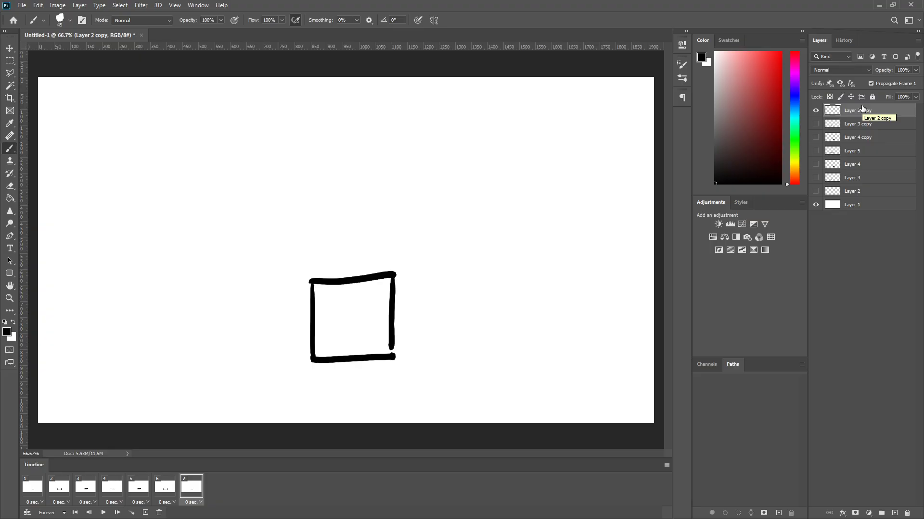
Play back the animation from frame 1 and look over frame 1's delay options
click(41, 483)
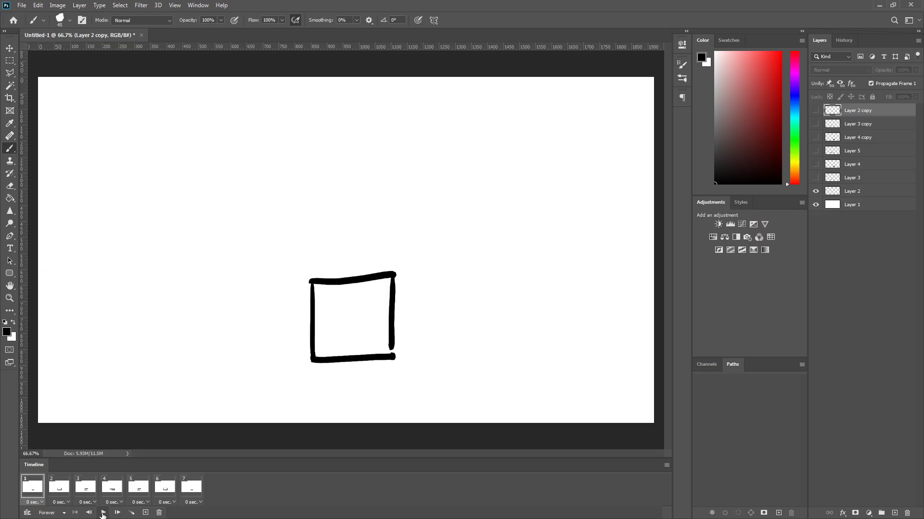
click(102, 513)
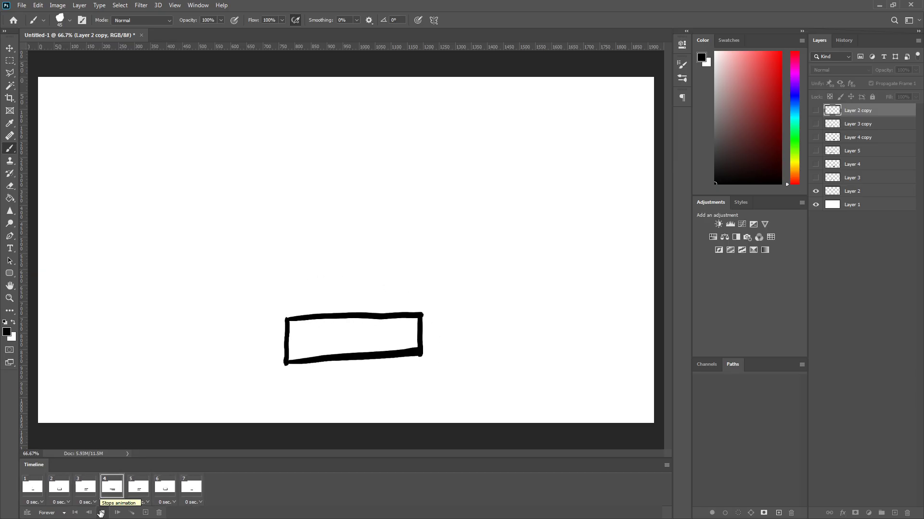
click(102, 513)
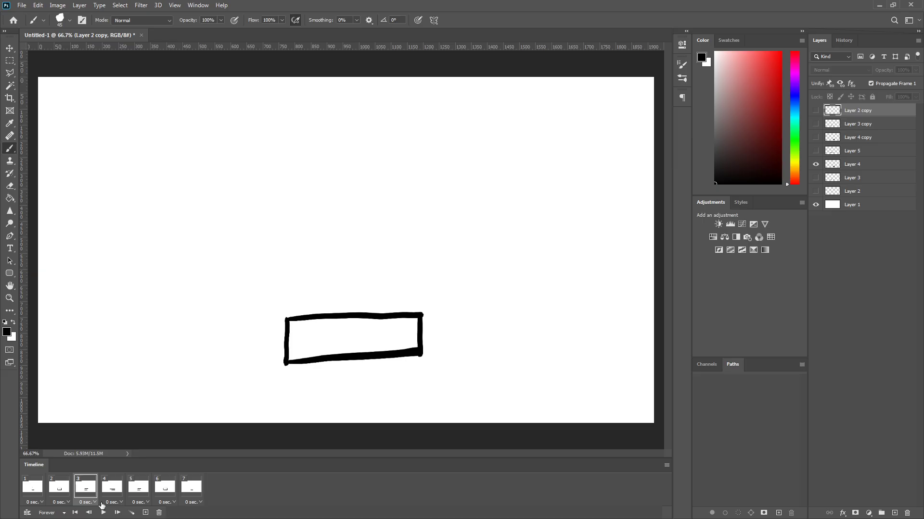
click(41, 502)
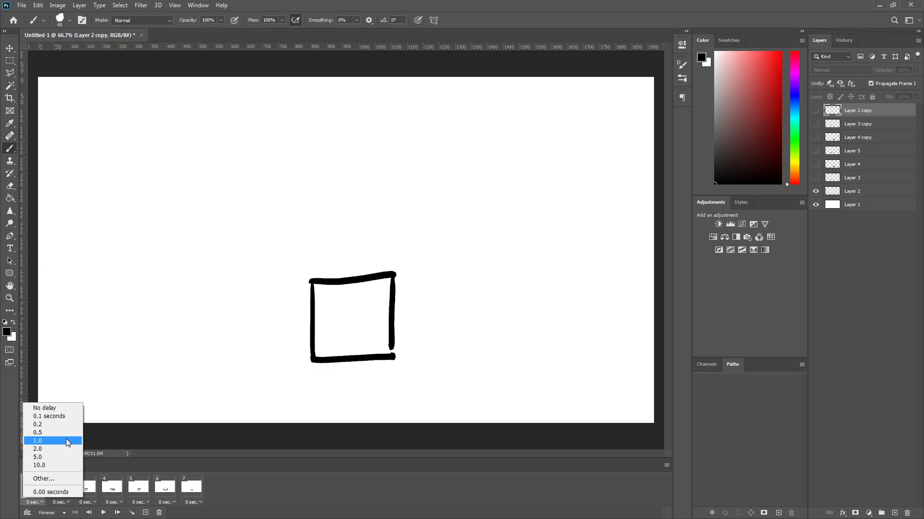
click(221, 492)
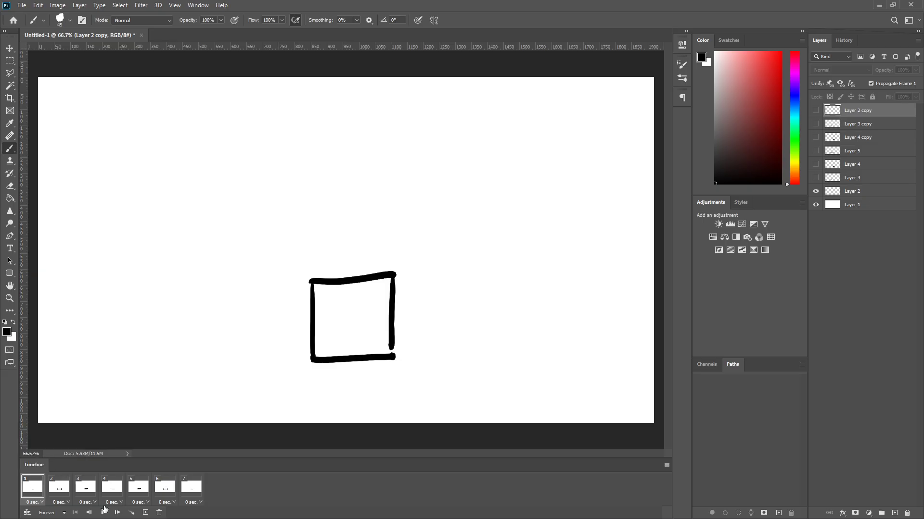
click(103, 513)
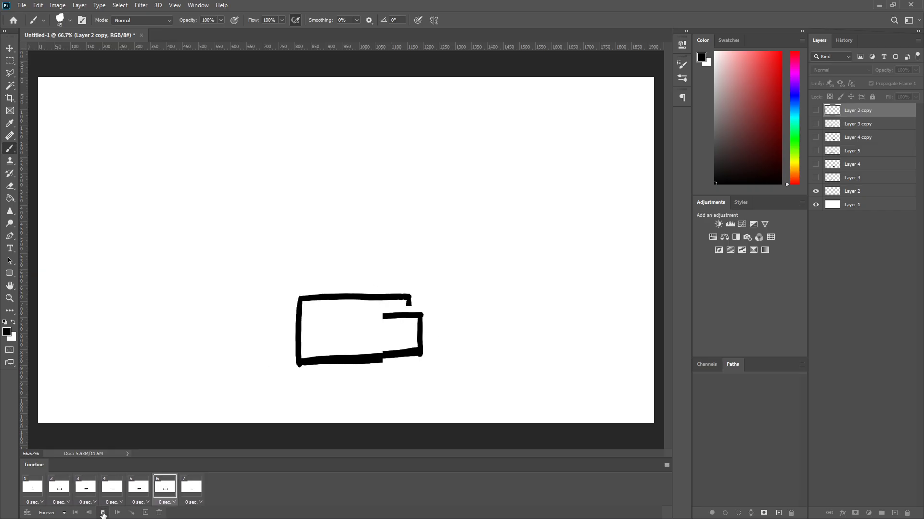
click(102, 509)
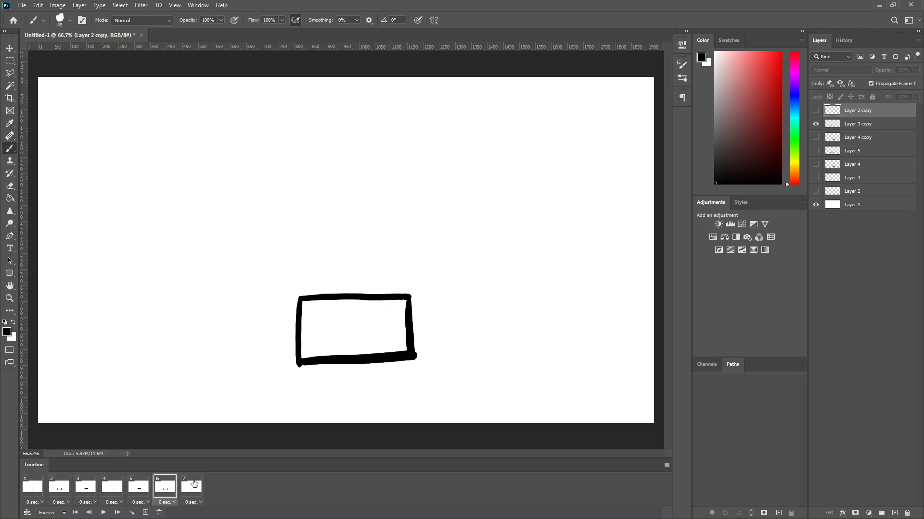
In frame 7, add a new layer above Layer 2 copy and hide Layer 2 copy
click(192, 487)
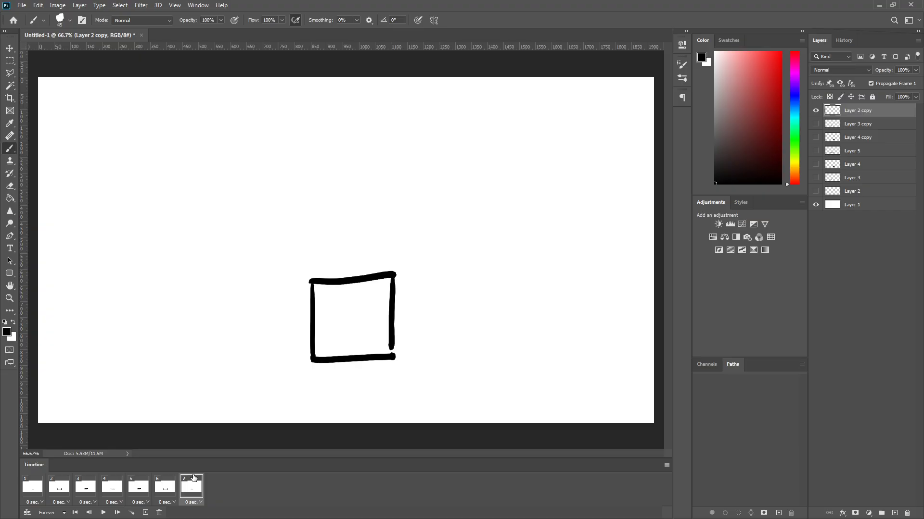
click(895, 514)
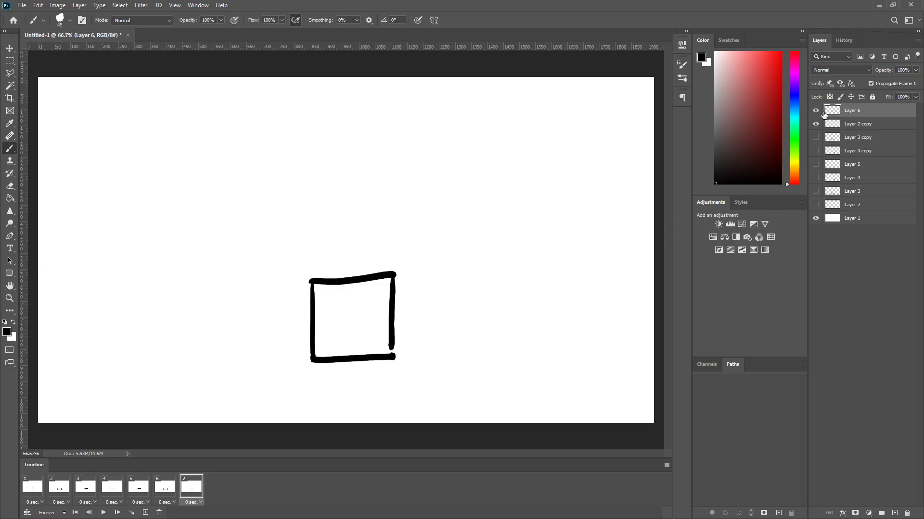
click(815, 123)
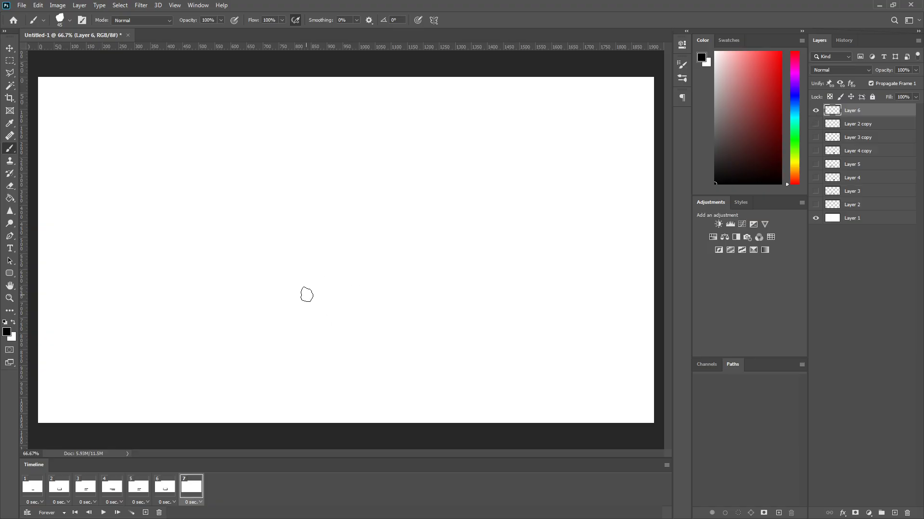
Draw a square with three short accent marks around its top edge on the new layer, using the black brush
mouse_move(307, 293)
mouse_down()
mouse_move(316, 369)
mouse_move(384, 362)
mouse_up()
mouse_move(370, 291)
mouse_down()
mouse_move(309, 292)
mouse_move(347, 268)
mouse_up()
click(393, 282)
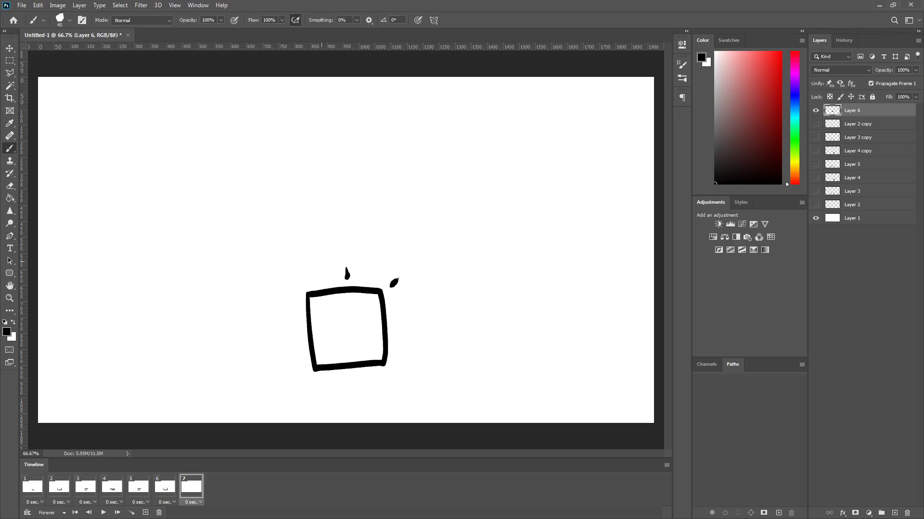
drag(299, 289, 283, 277)
Go through frames 1 to 7 to examine which drawing layers are visible in each frame
click(32, 487)
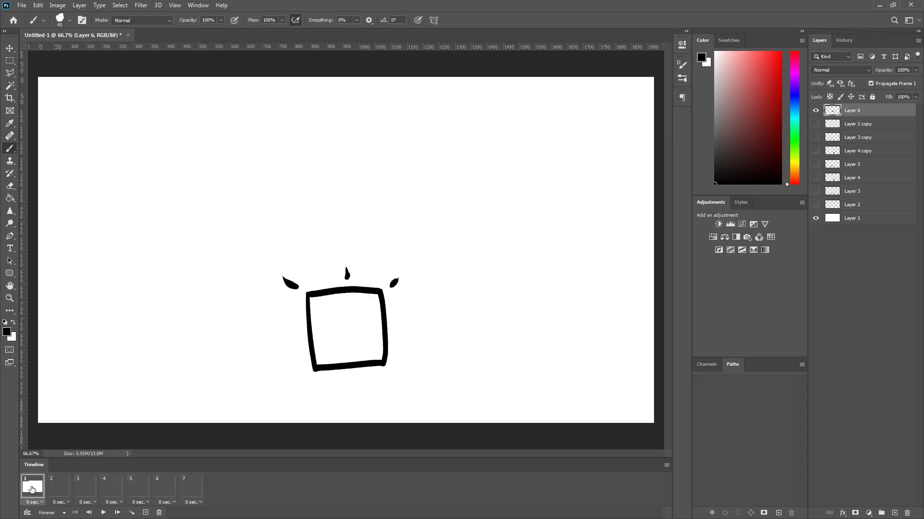
click(60, 488)
click(85, 488)
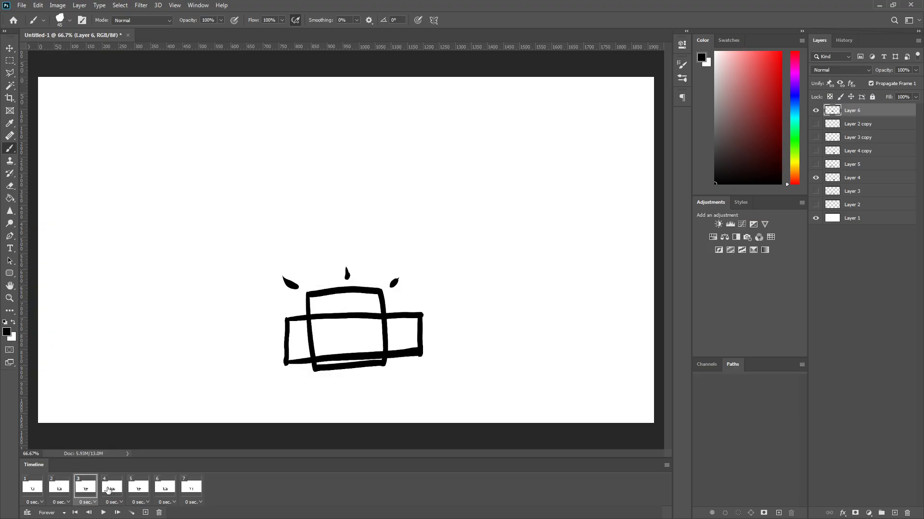
click(107, 488)
click(138, 488)
click(158, 483)
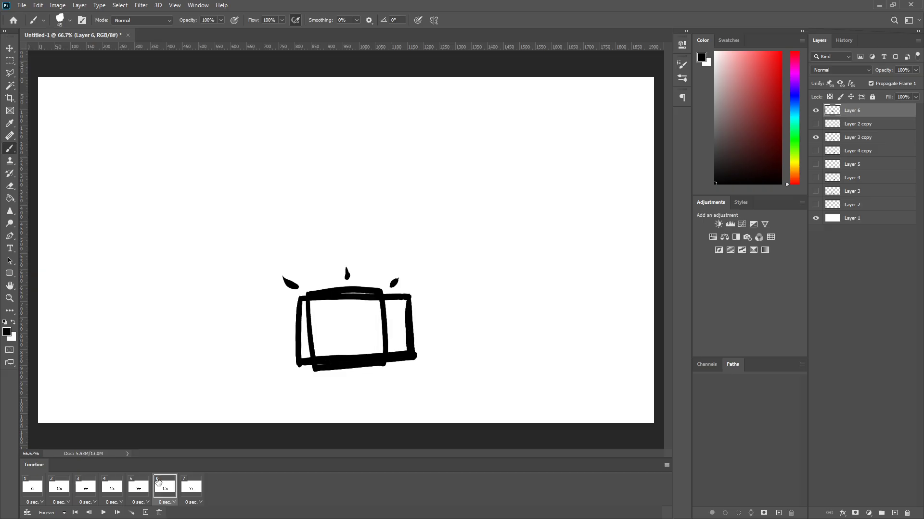
click(192, 488)
Hide Layer 6 in frame 1, check the other frames, and make Layer 6 visible in frame 7
click(42, 484)
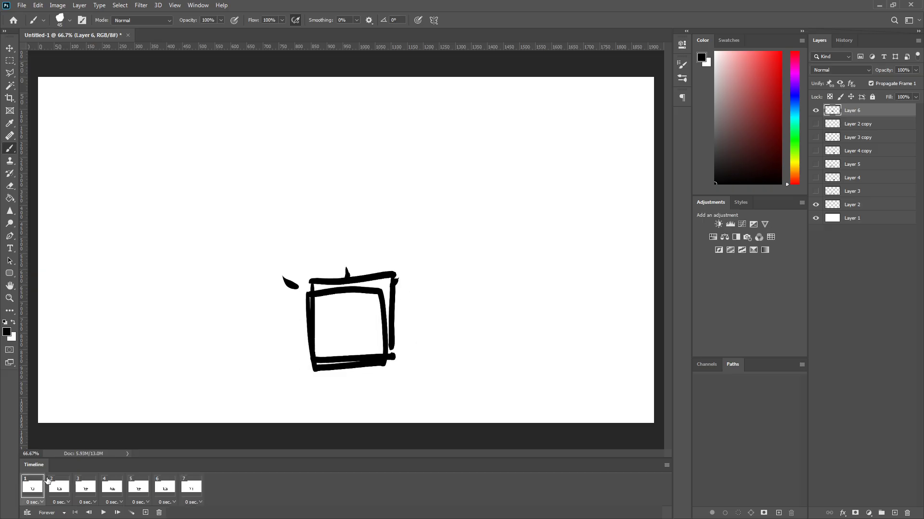
click(816, 110)
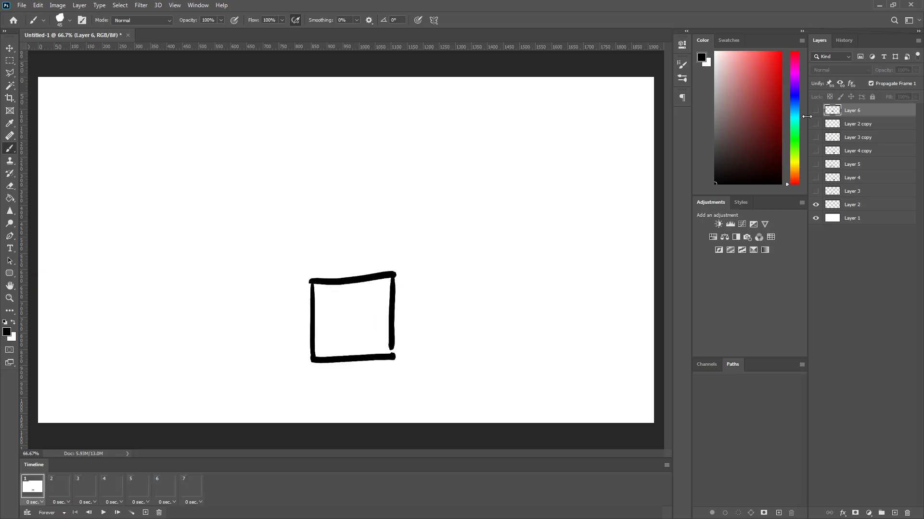
click(58, 485)
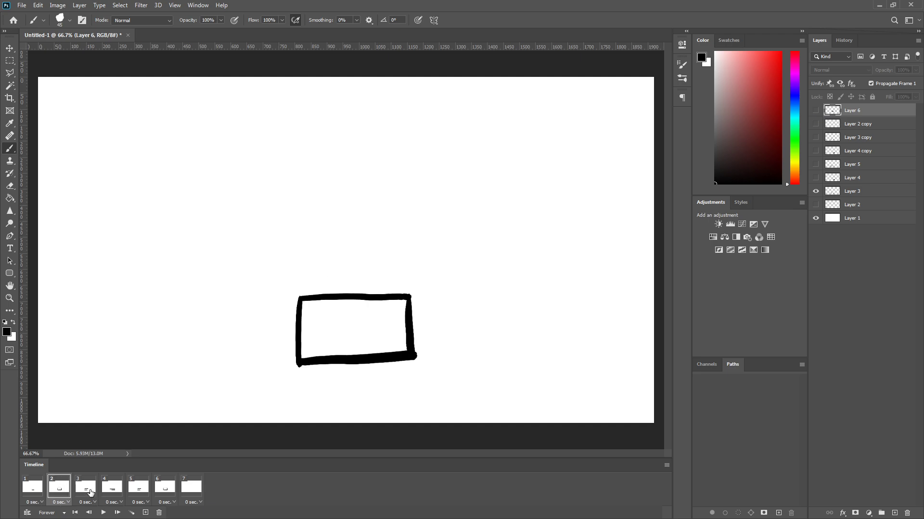
click(89, 488)
click(110, 488)
click(137, 488)
click(165, 487)
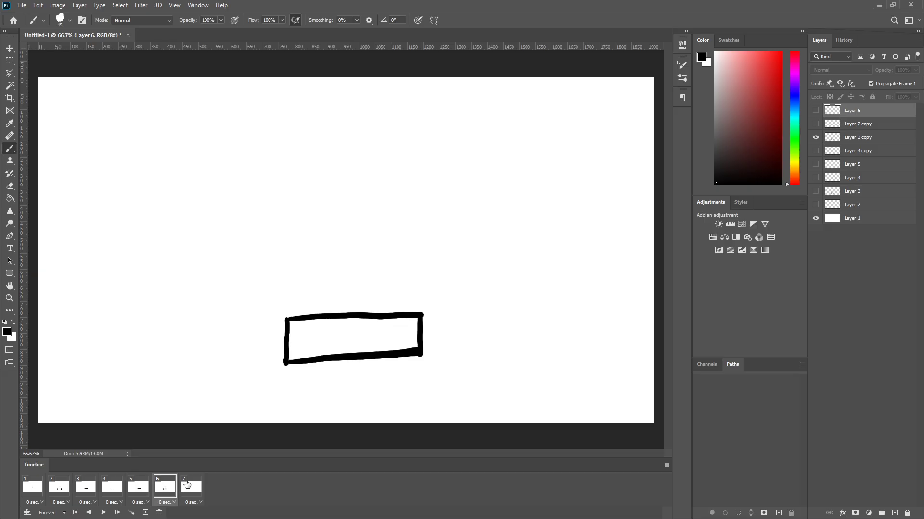
click(192, 487)
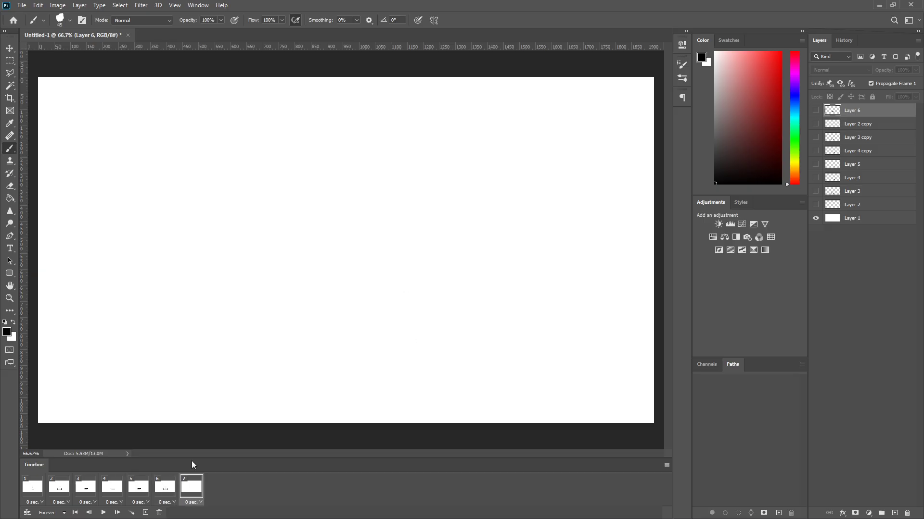
click(816, 110)
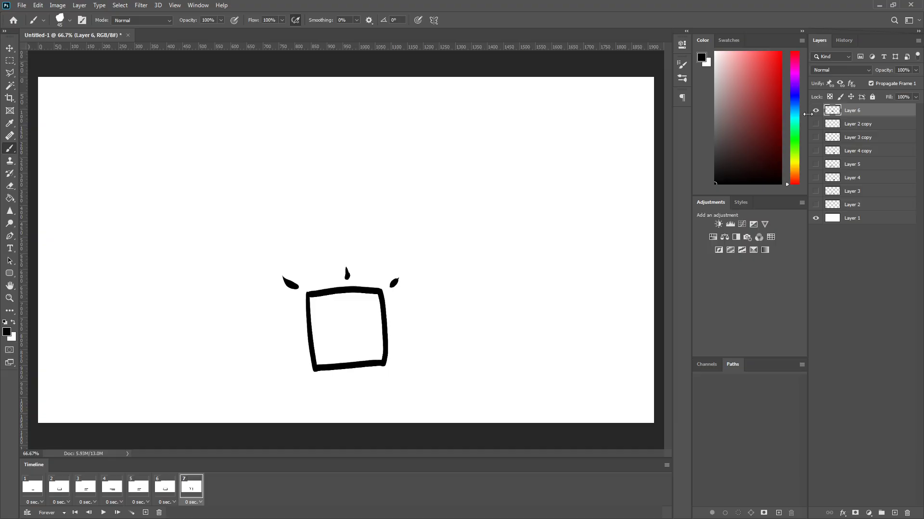
Step through the frames from 1 to 7 to check the drawing shown in each
click(32, 486)
click(59, 487)
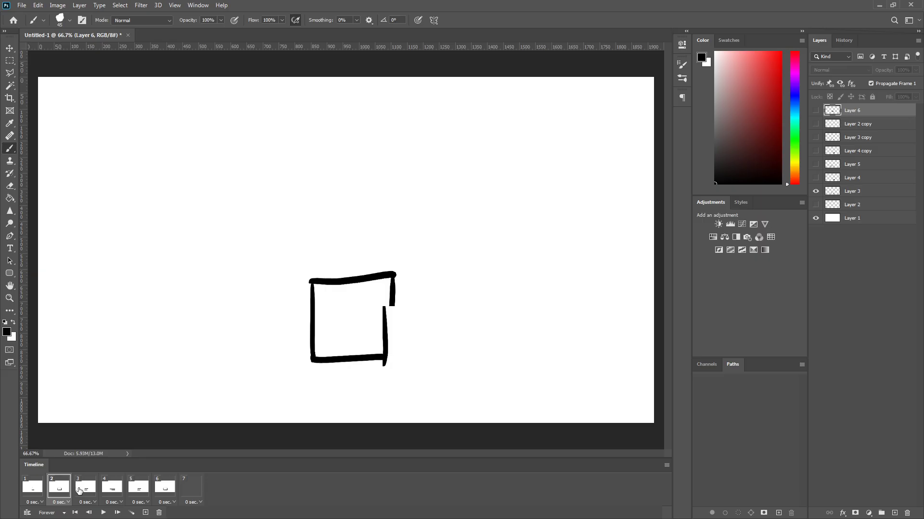
click(116, 488)
click(139, 488)
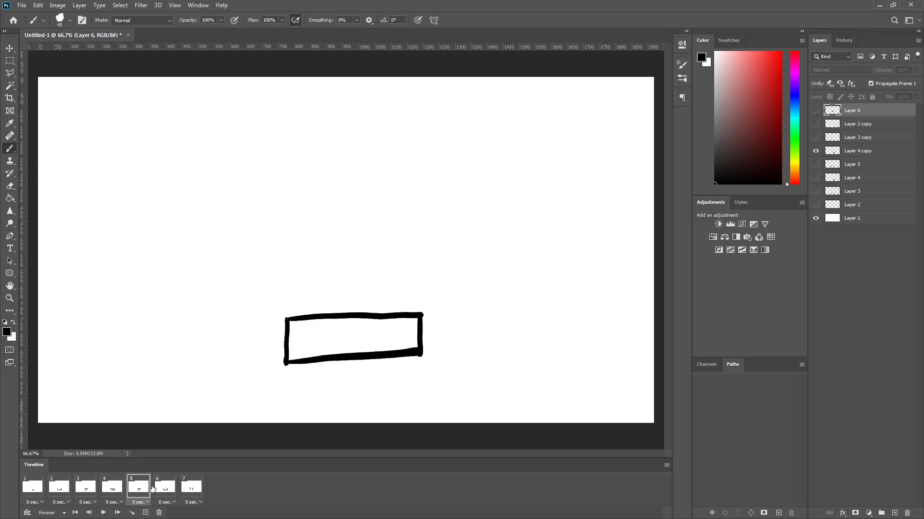
click(165, 488)
click(191, 487)
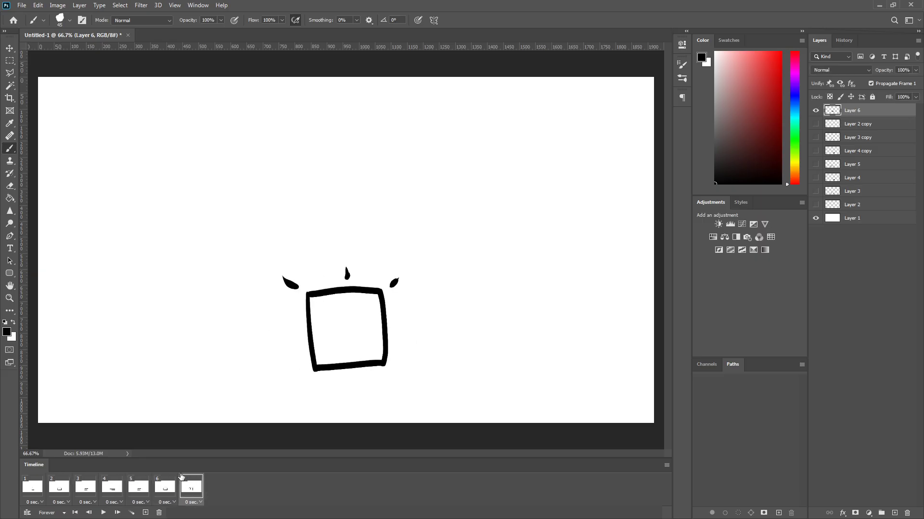
On a new layer above Layer 6, retrace the square with three accent marks farther out, and hide Layer 6
click(894, 513)
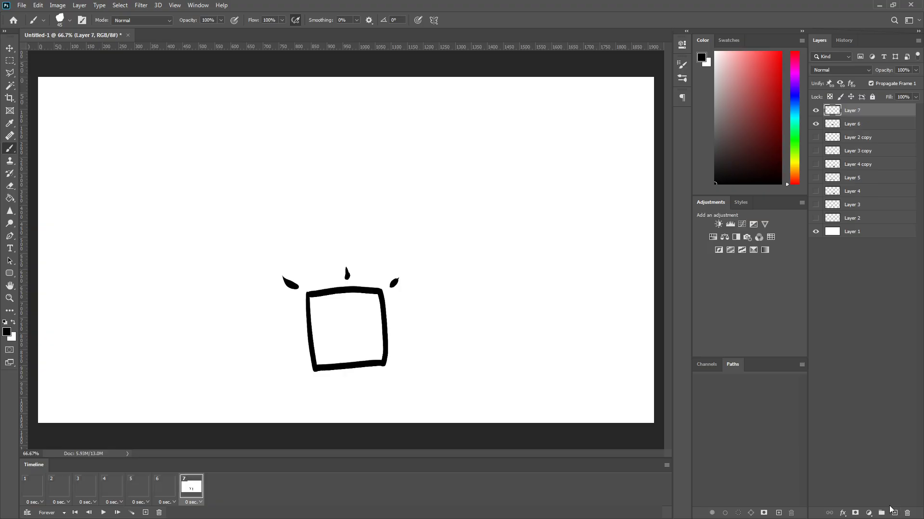
click(815, 124)
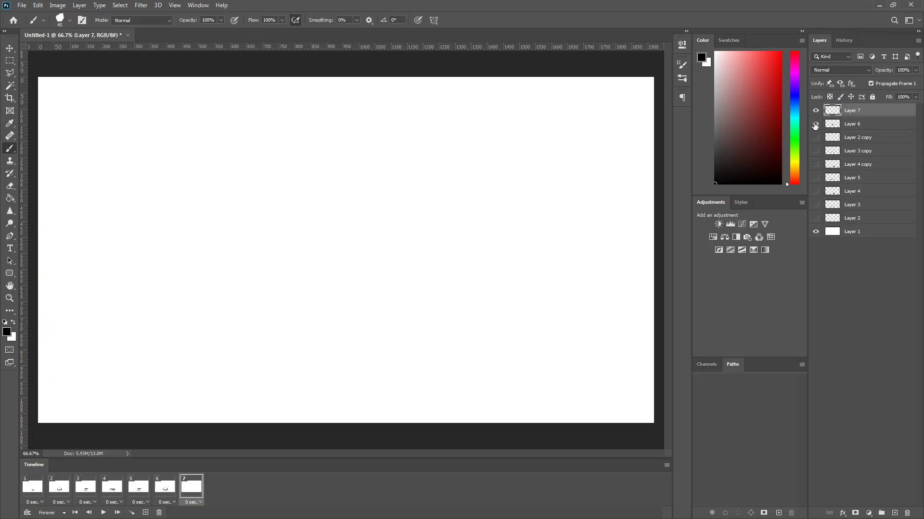
click(815, 125)
mouse_move(306, 303)
mouse_down()
mouse_move(317, 367)
mouse_move(384, 361)
mouse_move(366, 290)
mouse_move(383, 289)
mouse_move(384, 345)
mouse_move(387, 318)
mouse_up()
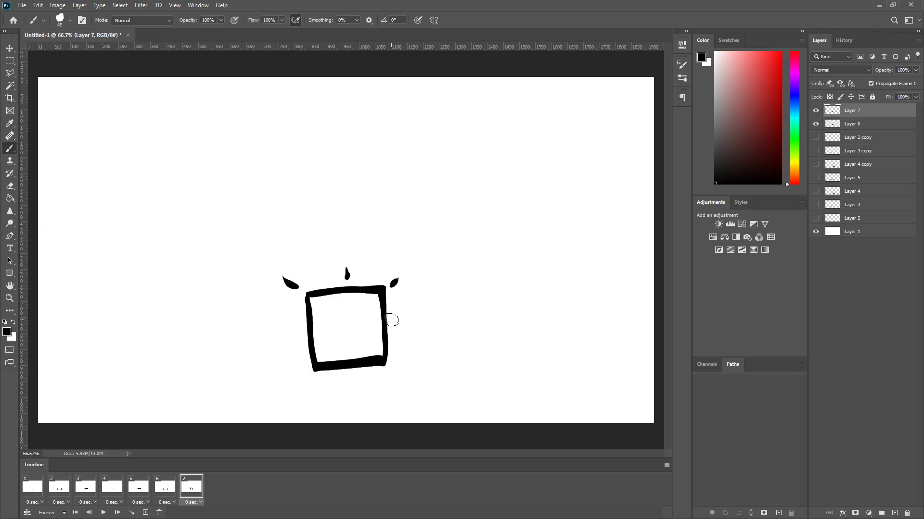
drag(278, 275, 265, 259)
click(344, 262)
drag(345, 262, 344, 245)
drag(404, 270, 414, 262)
click(816, 124)
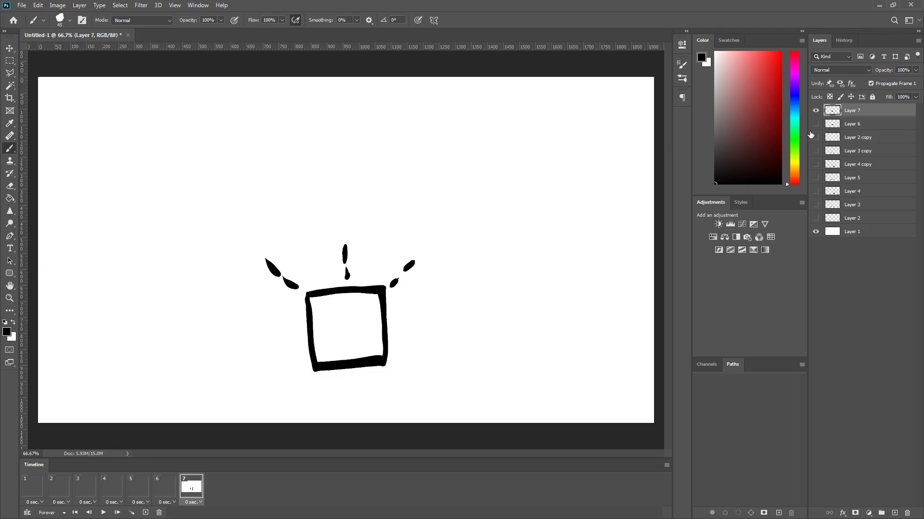
Hide Layer 7 starting from frame 1, check the other frames, and make Layer 7 visible in frame 7
click(35, 489)
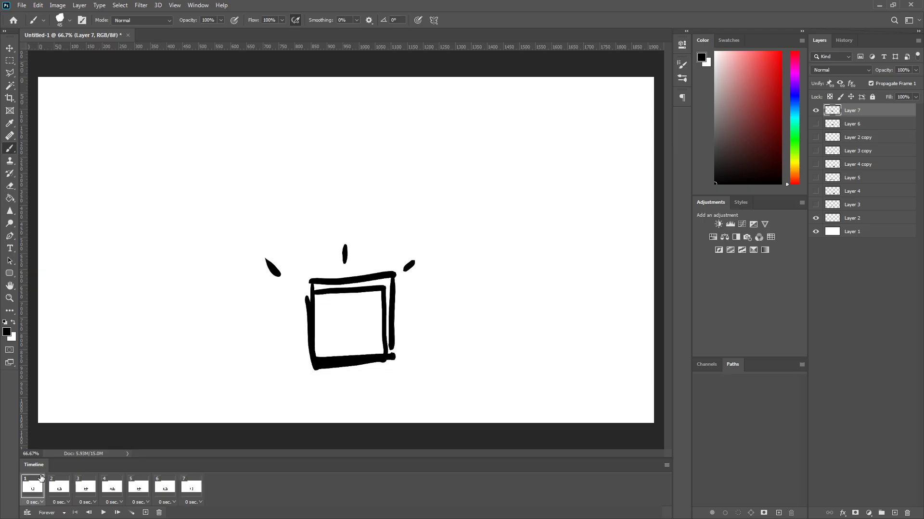
click(815, 111)
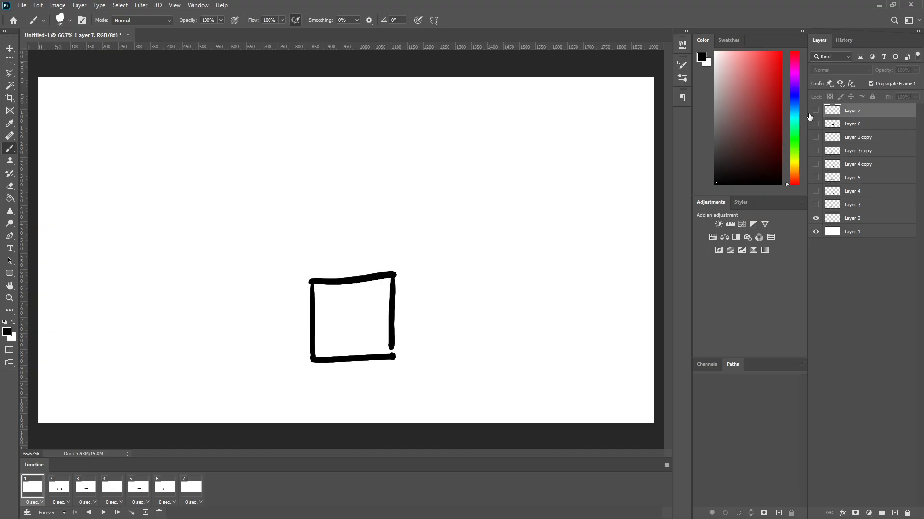
click(61, 493)
click(86, 492)
click(112, 491)
click(138, 491)
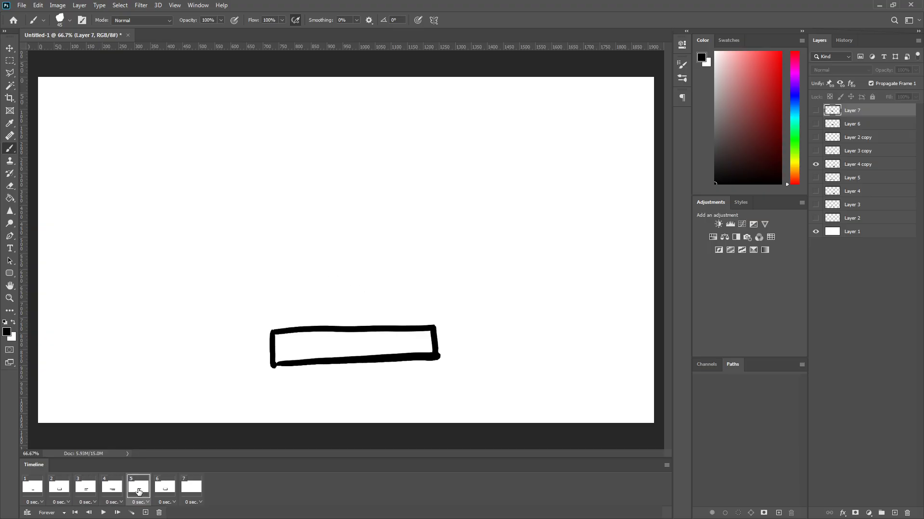
click(164, 489)
click(185, 483)
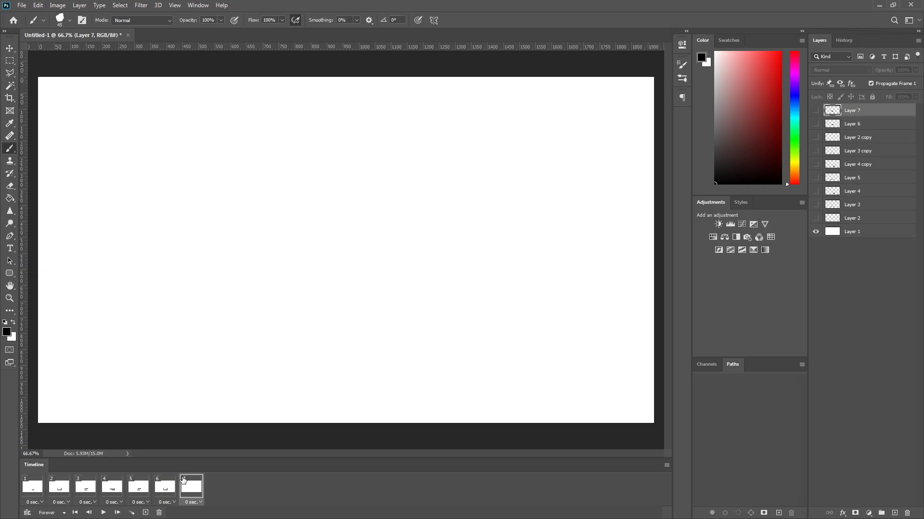
click(815, 111)
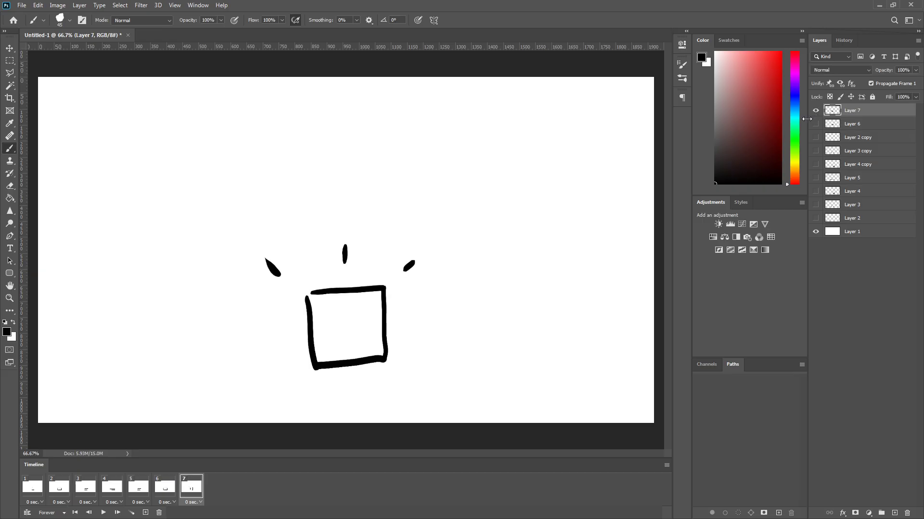
Compare frames 6 and 7, and add frame 8 as a duplicate of frame 7
click(166, 489)
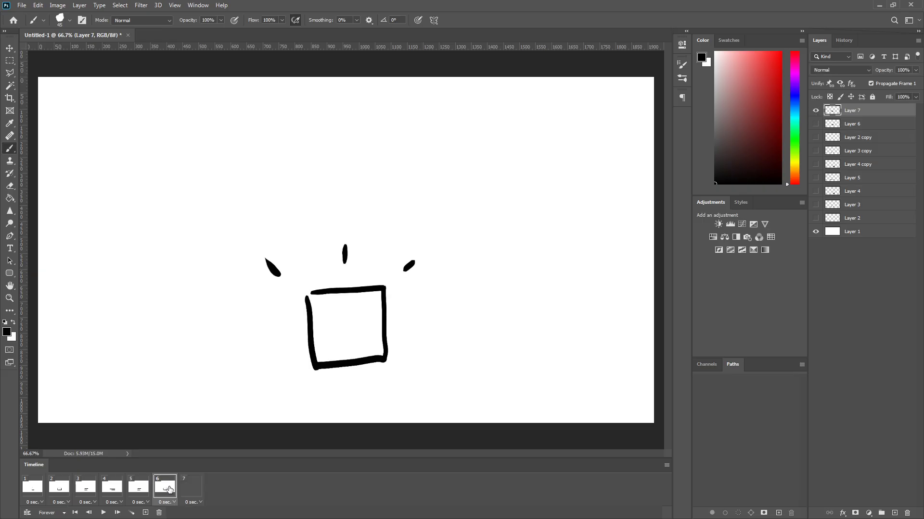
click(196, 487)
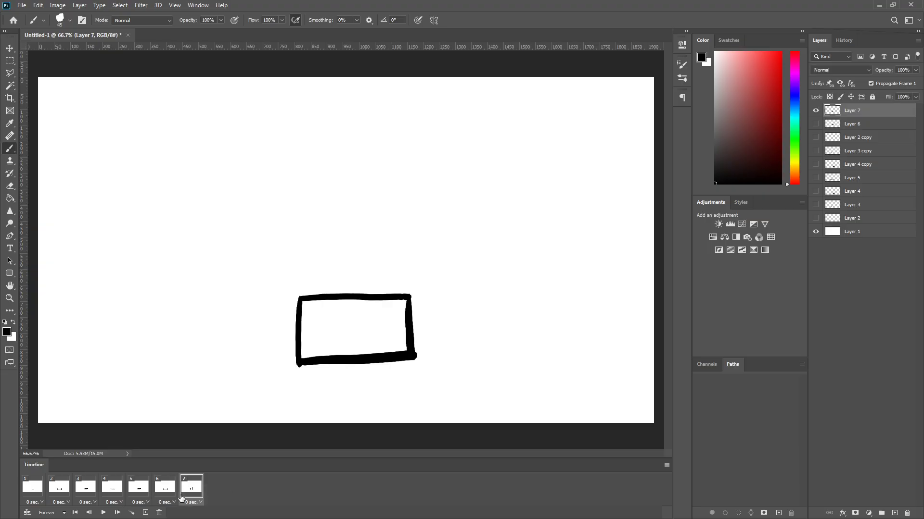
click(146, 513)
click(205, 495)
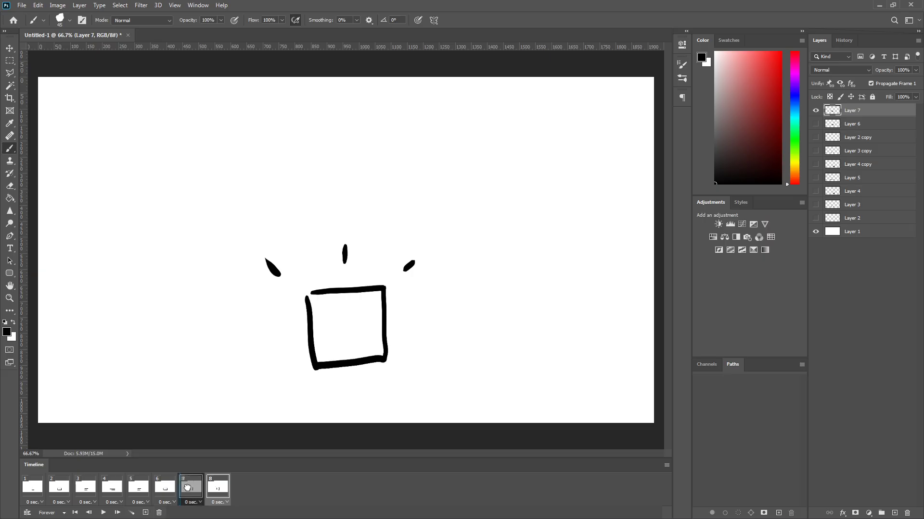
click(215, 487)
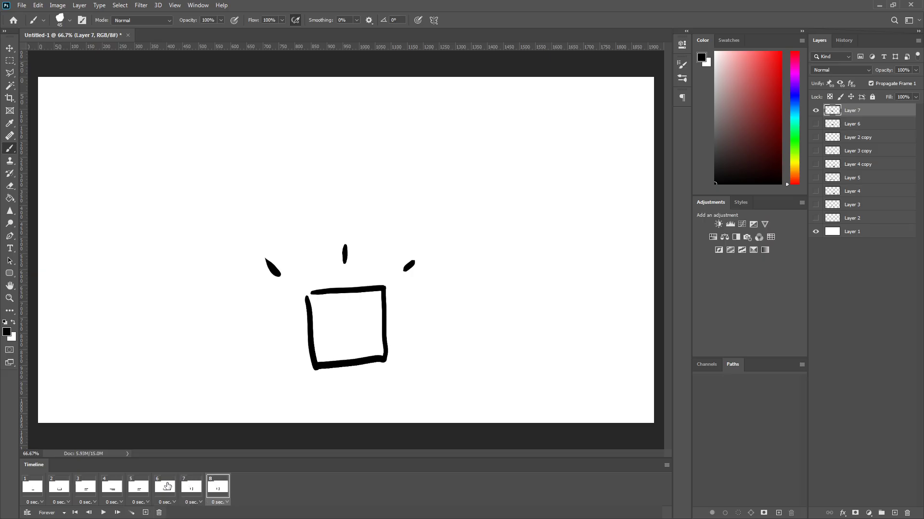
In frame 7, hide Layer 7 and show Layer 6, and compare the result with frame 6
click(166, 487)
click(190, 489)
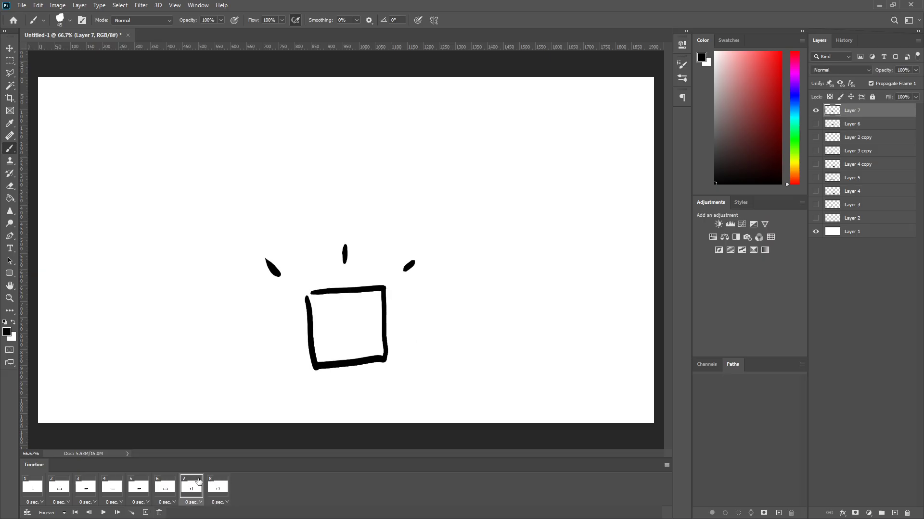
click(816, 110)
click(815, 123)
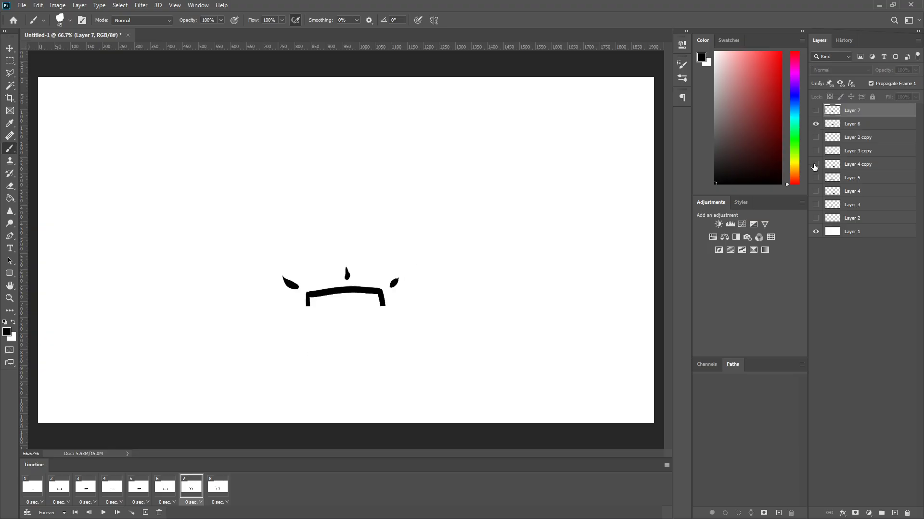
click(167, 489)
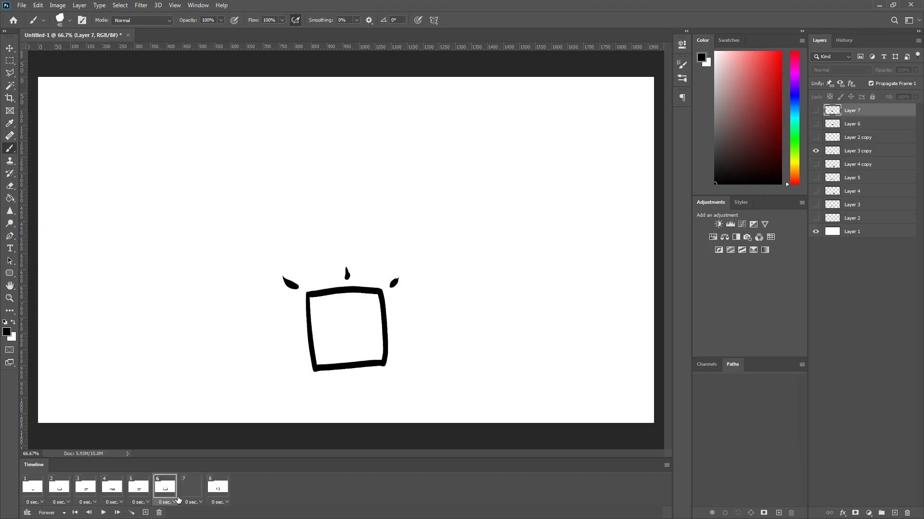
click(192, 491)
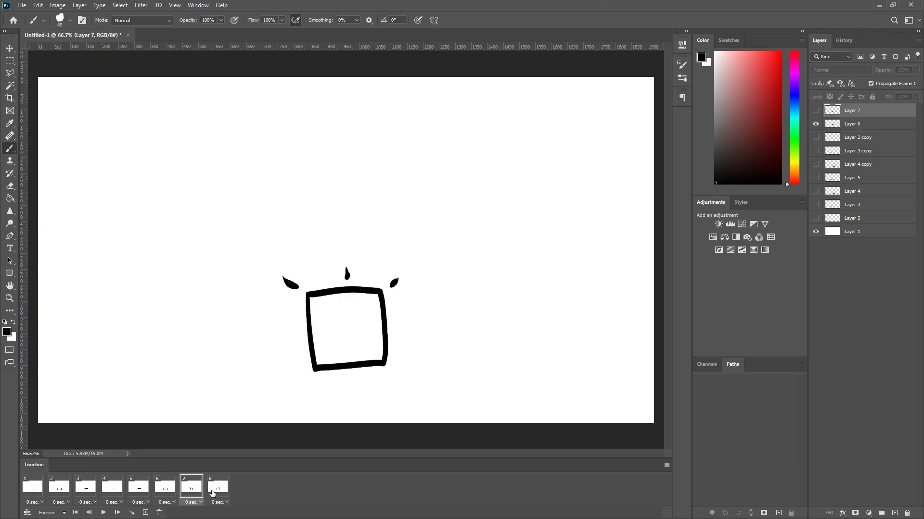
In frame 7, hide Layer 6 and show Layer 2 copy, checking the transition from frame 6
click(171, 488)
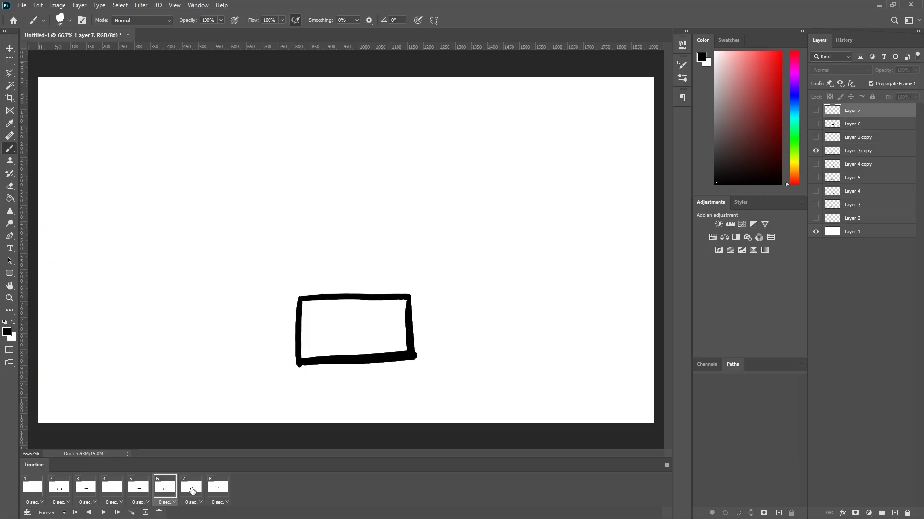
click(198, 488)
click(816, 124)
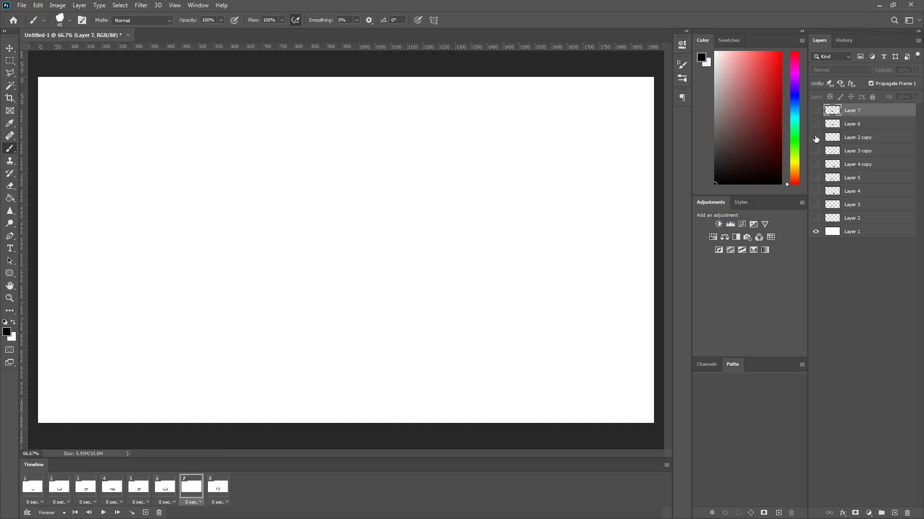
click(815, 137)
click(169, 489)
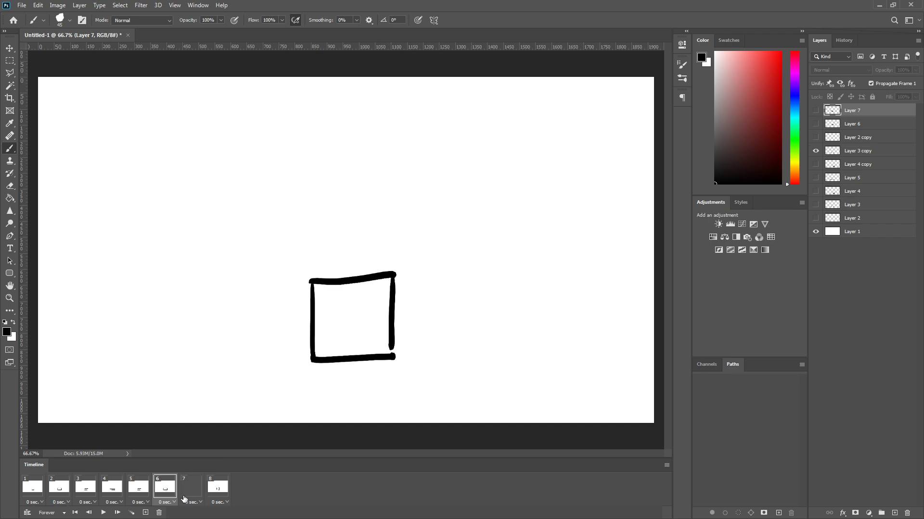
click(189, 491)
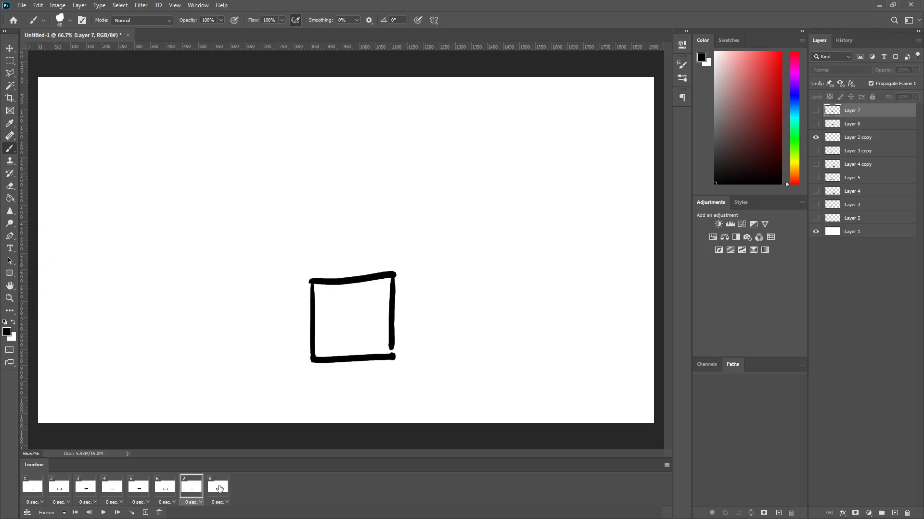
In frame 8, hide Layer 7 and show Layer 6
click(219, 488)
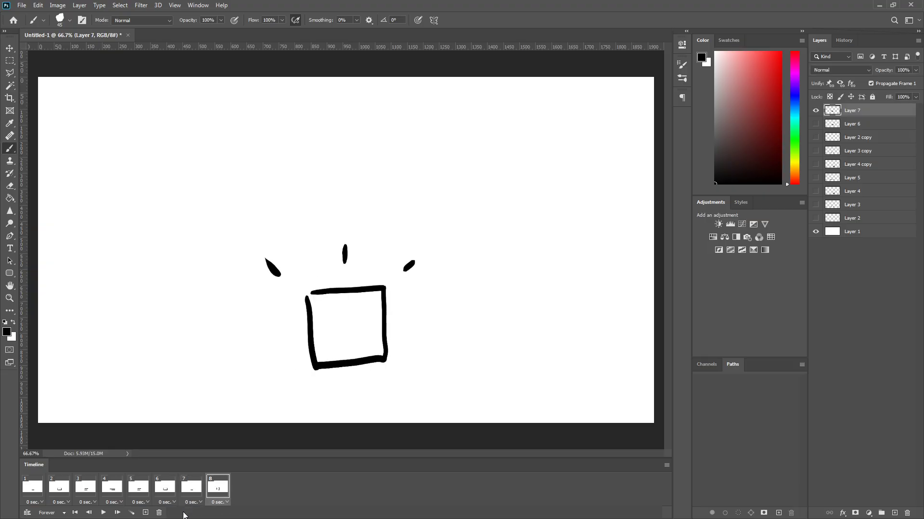
click(815, 110)
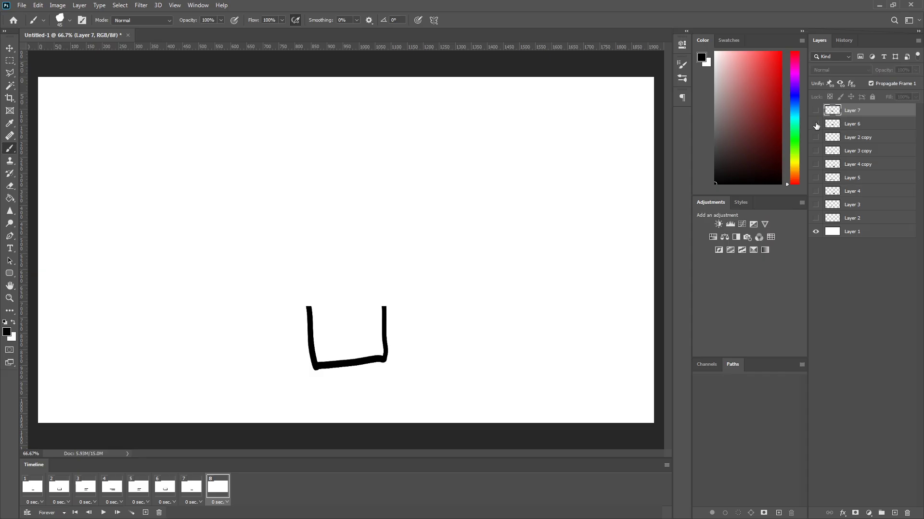
click(815, 124)
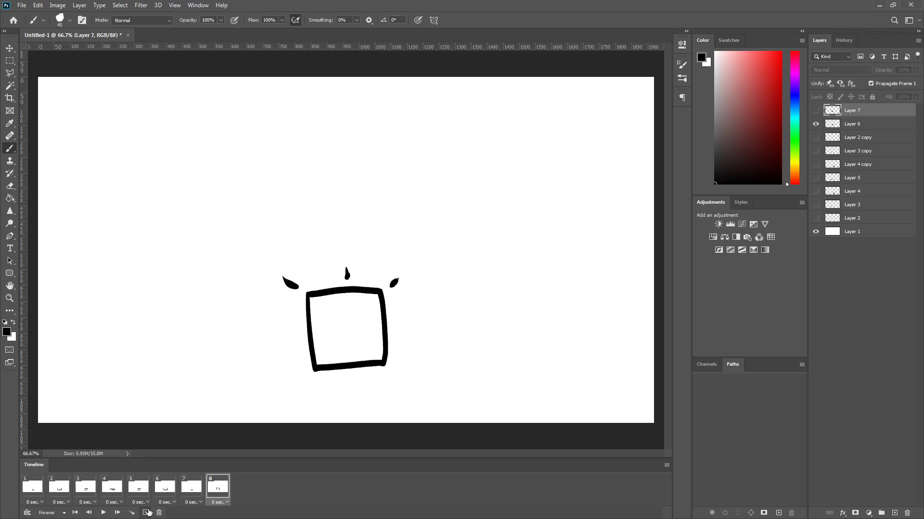
Add frame 9 as a duplicate of frame 8, with Layer 6 hidden and Layer 7 visible
click(145, 513)
click(816, 124)
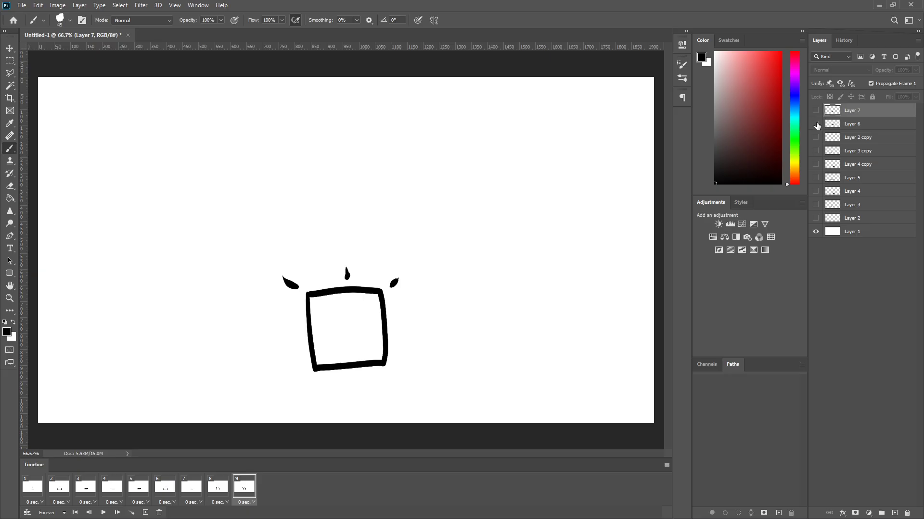
click(816, 110)
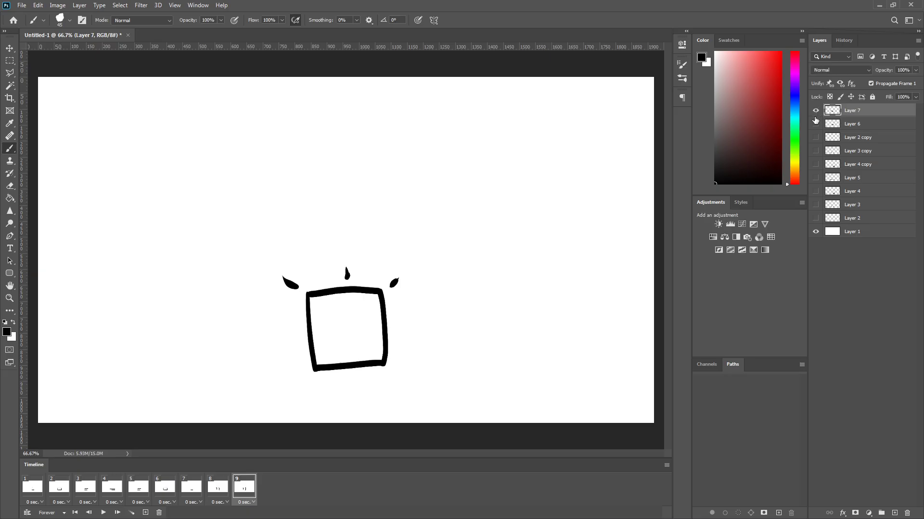
Compare frames 7, 8 and 9 in order, and preview the whole animation from frame 1, stopping playback at the end of the check
click(191, 488)
click(218, 488)
click(246, 489)
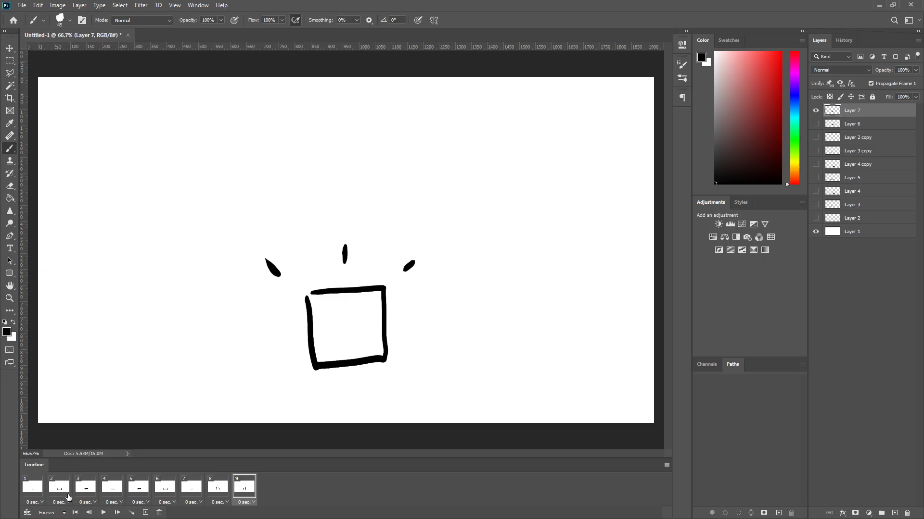
click(41, 488)
click(105, 513)
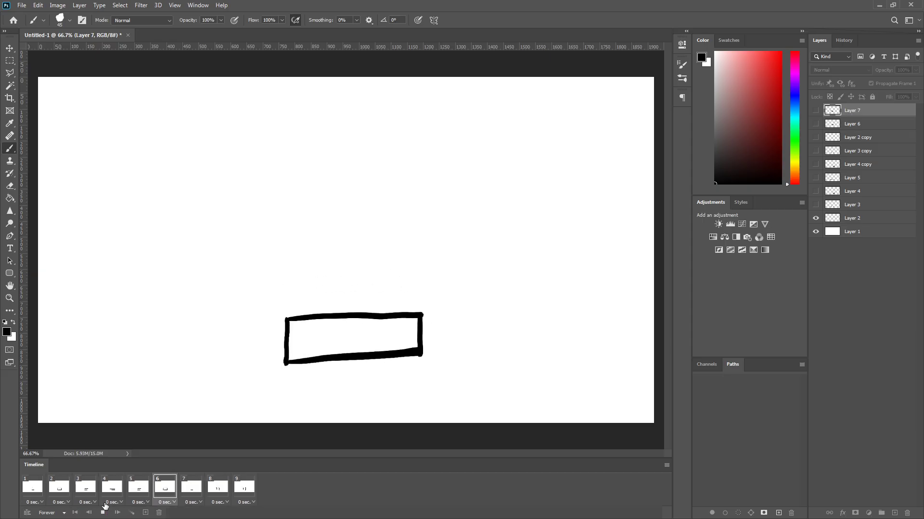
click(102, 506)
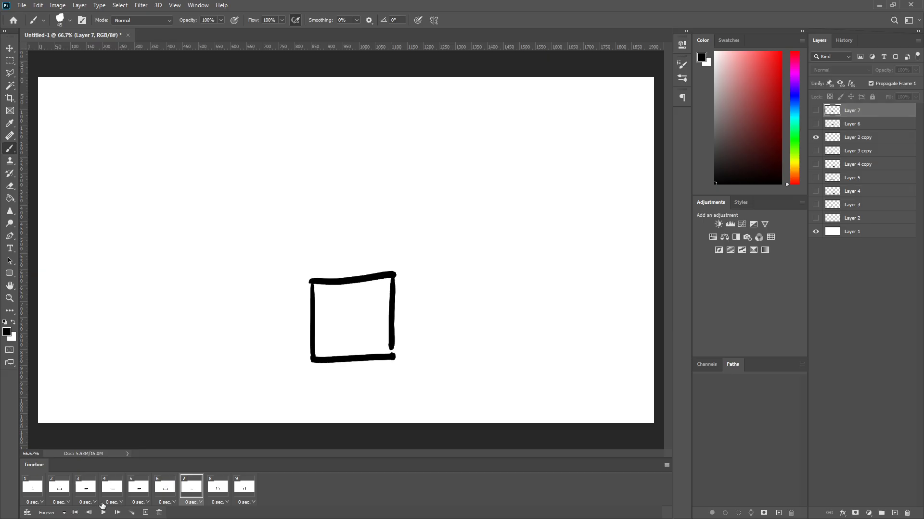